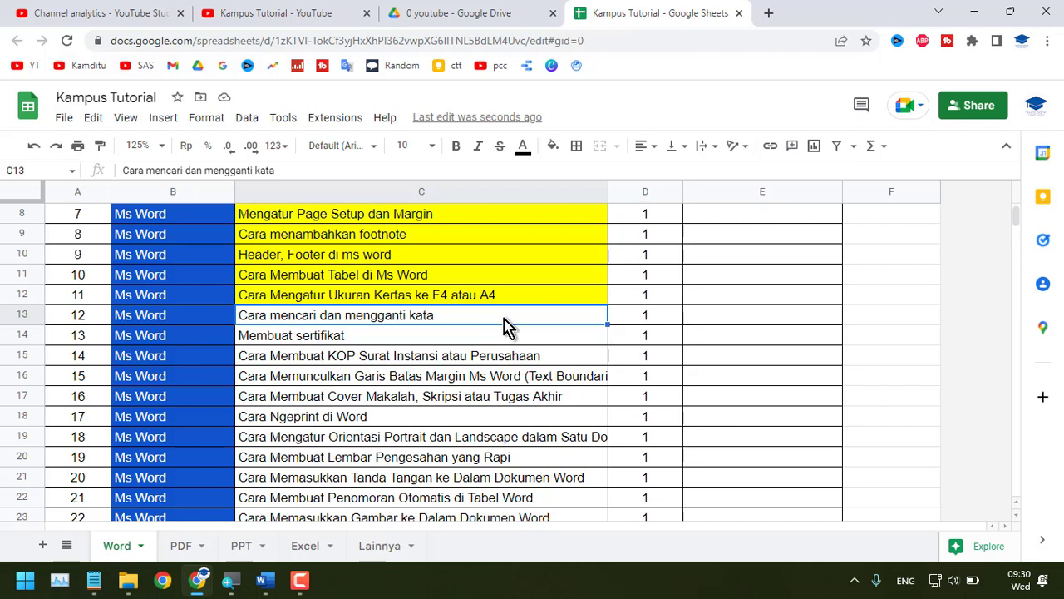
# Switch to Notepad and write the first line "ada kata yang perlu diganti /salah" in the empty note.
pyautogui.click(94, 579)
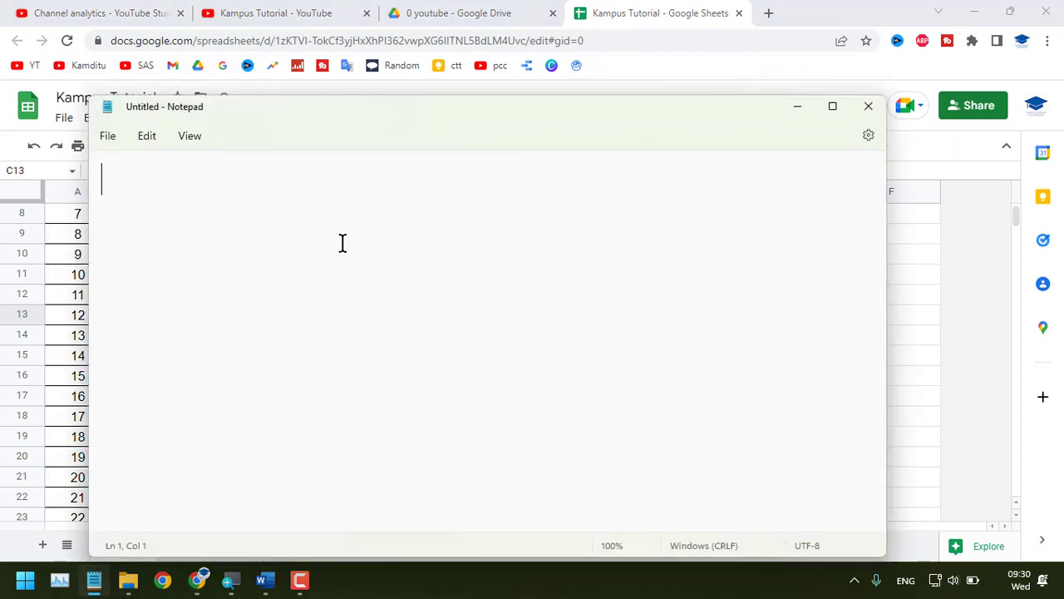
pyautogui.write('ada kata')
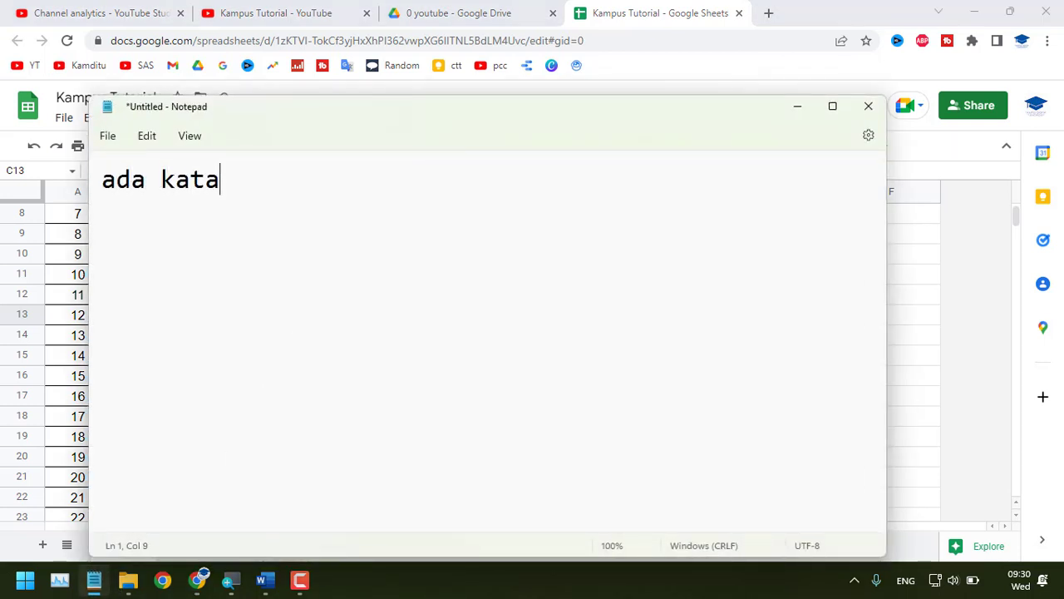
pyautogui.write(' yang ')
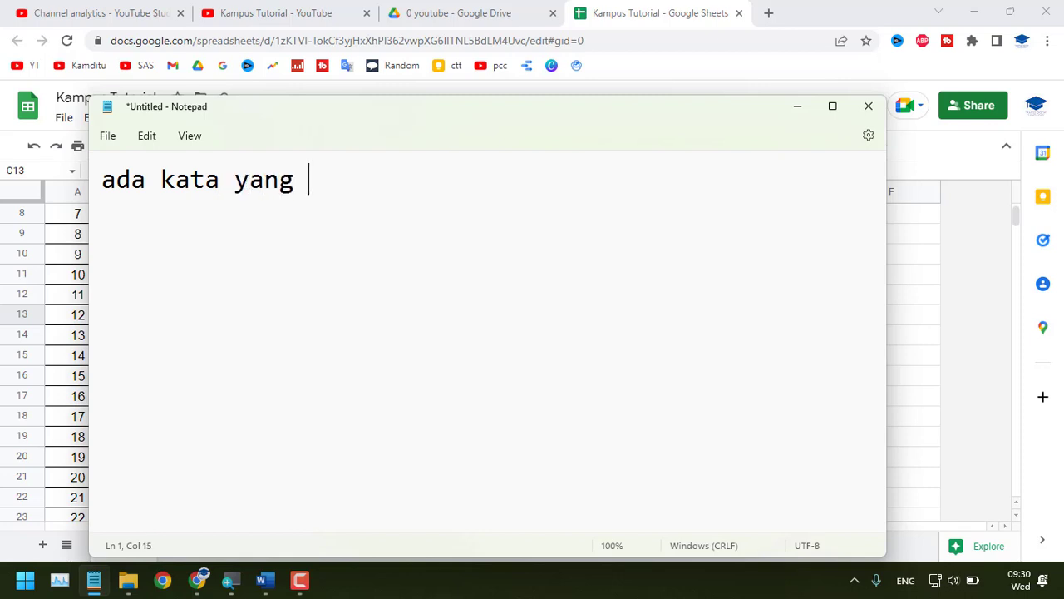
pyautogui.write('perlu diga')
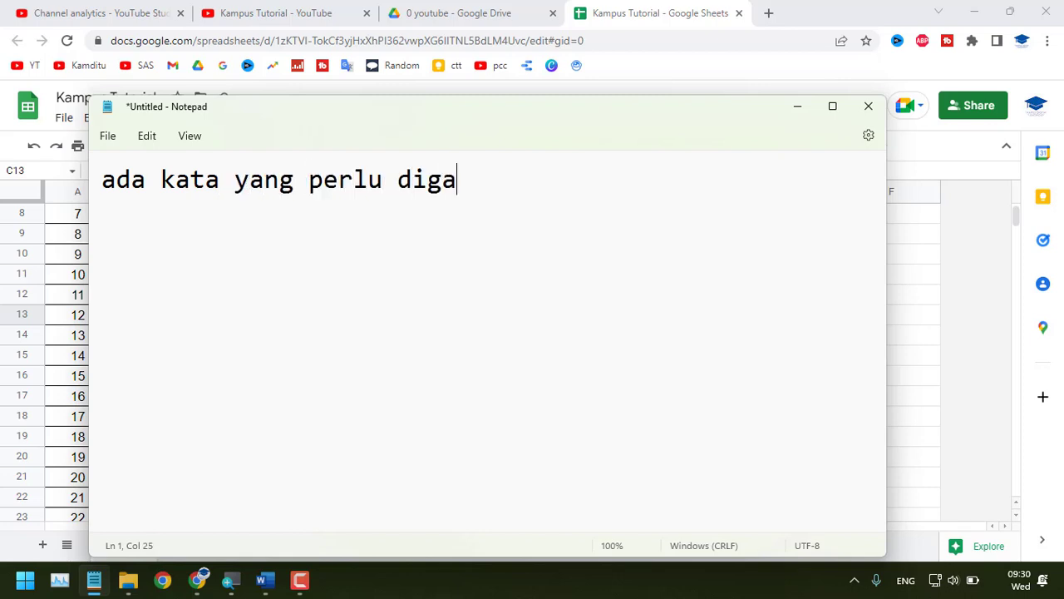
pyautogui.write('nti /salah')
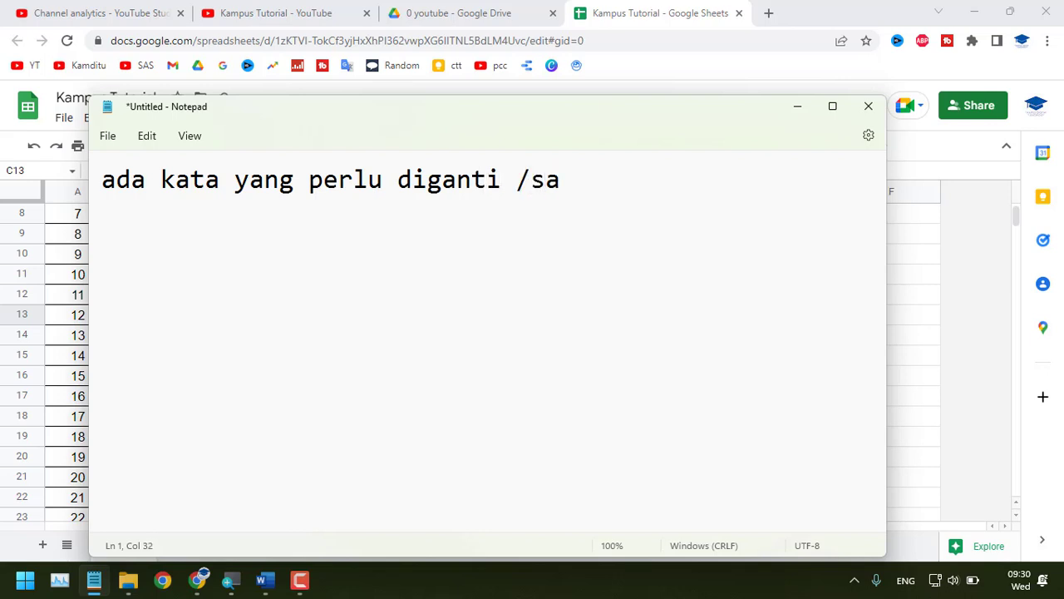
pyautogui.press('Return')
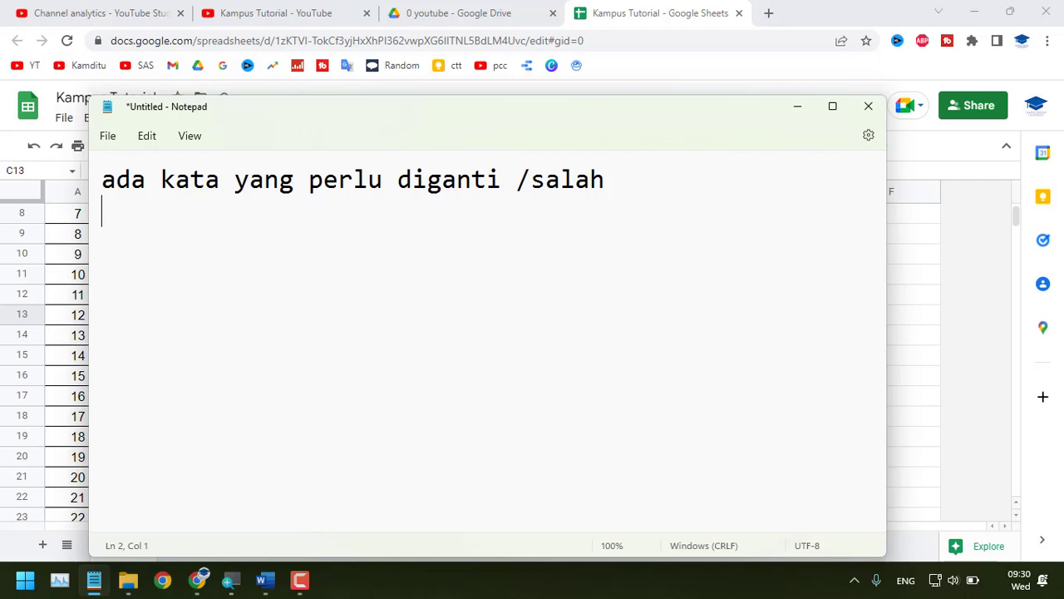
# Write "Kalau 1 per 1 > bisa > memakan banyak waktu" as the second line of the note.
pyautogui.write('Kalau 1 pe')
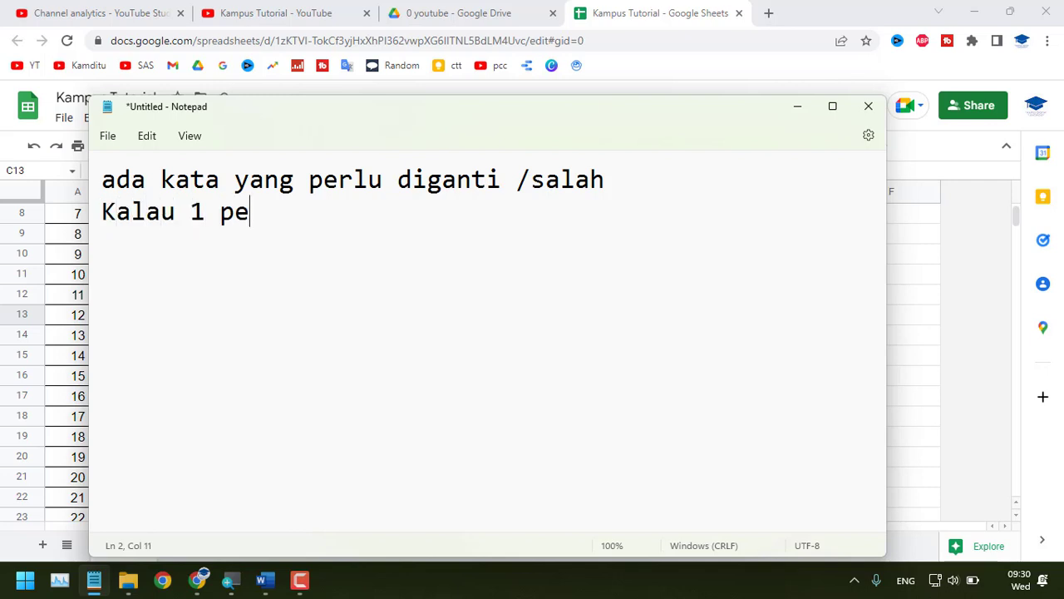
pyautogui.write('r 1 > bisa > ')
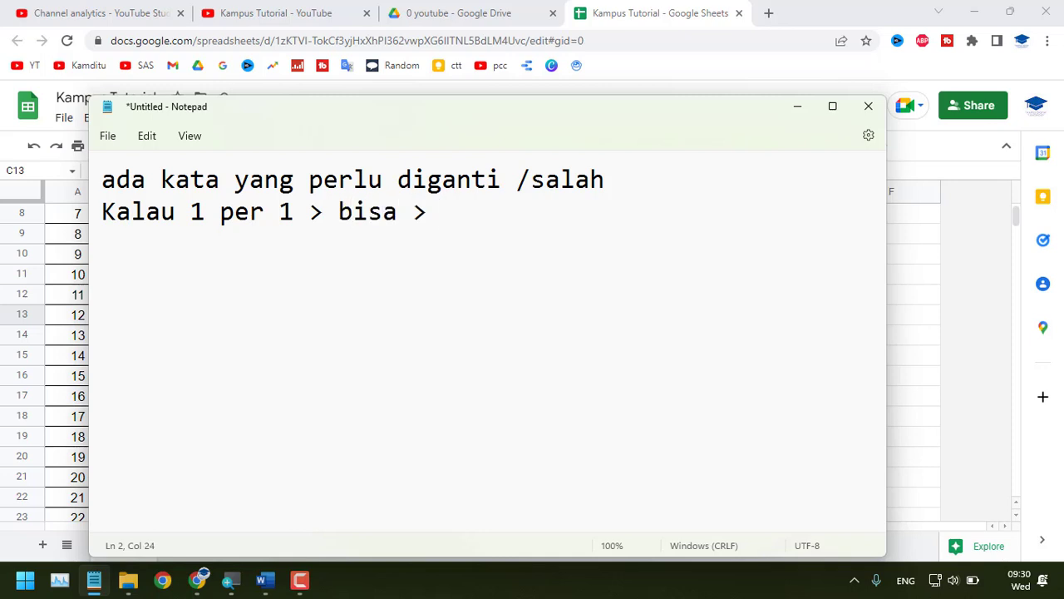
pyautogui.write('e')
pyautogui.press('BackSpace')
pyautogui.write('mema')
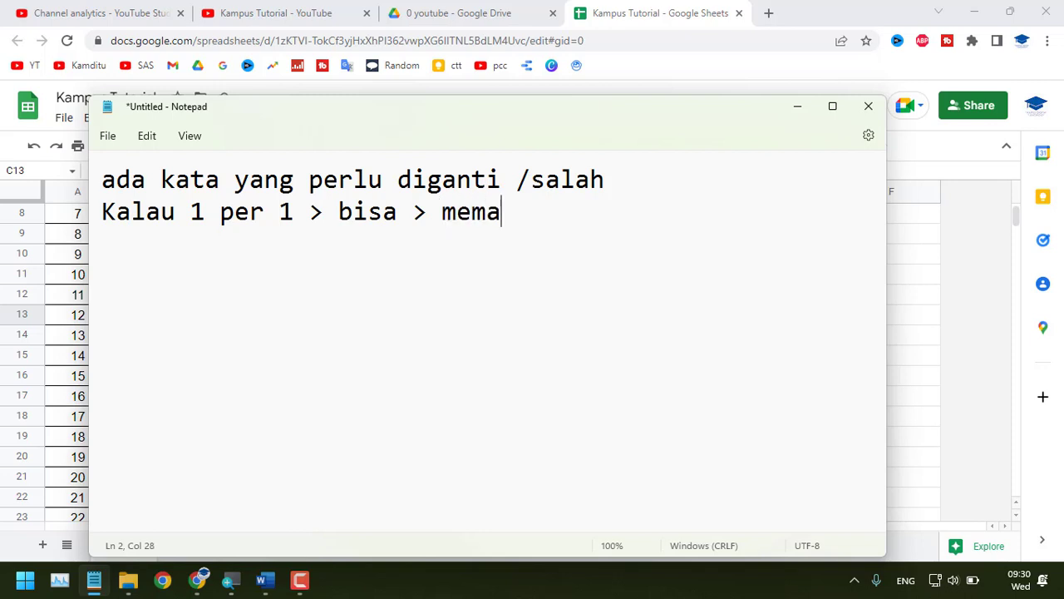
pyautogui.write('kan banyak w')
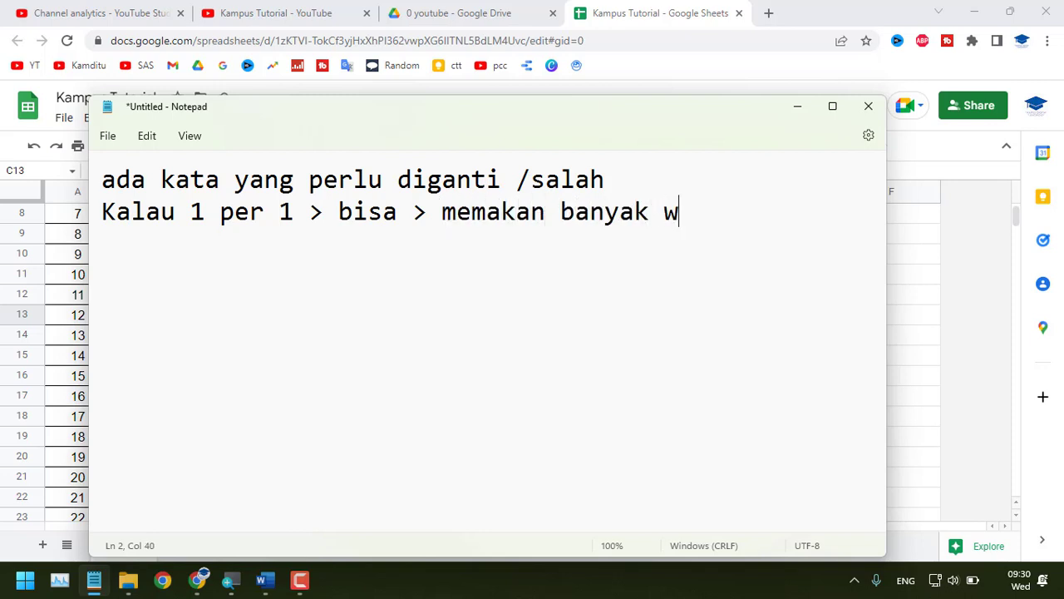
pyautogui.write('aktu')
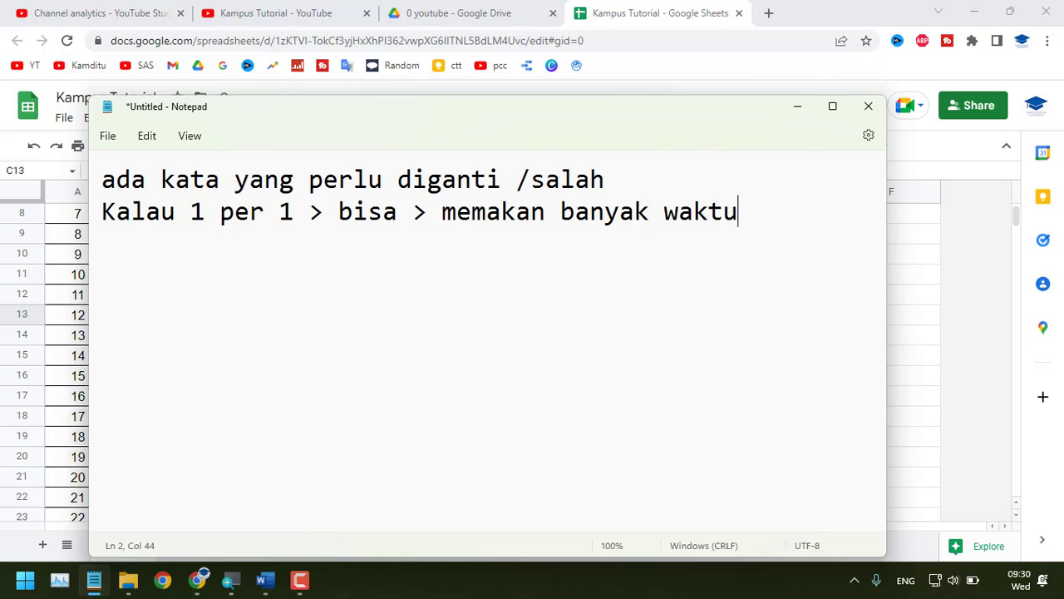
# Add a third line reading "Mencari & mengganti kata di Word" to the note.
pyautogui.press('Return')
pyautogui.write('Menca')
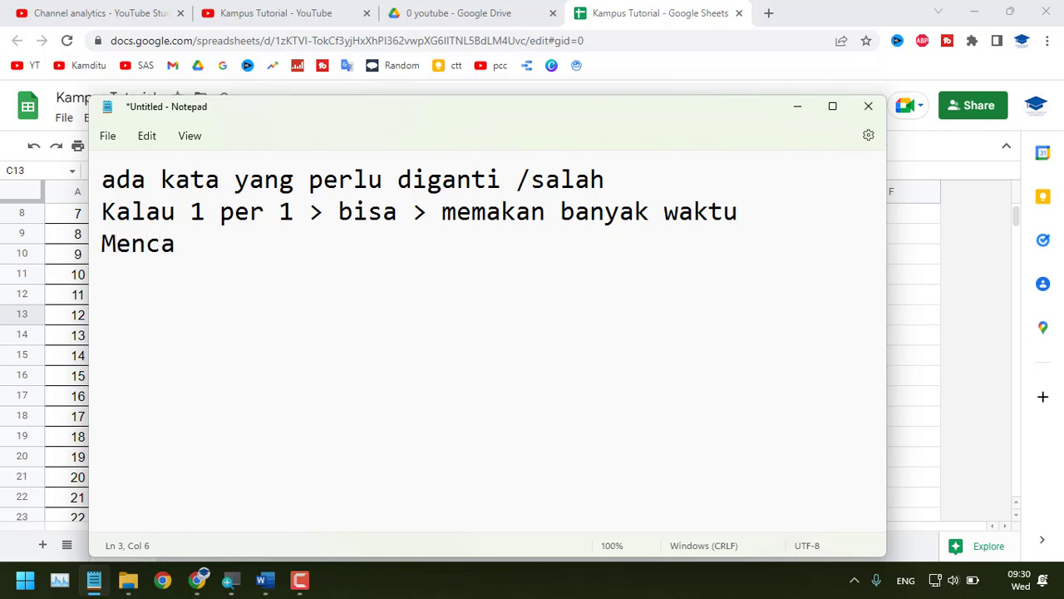
pyautogui.write('ri & m')
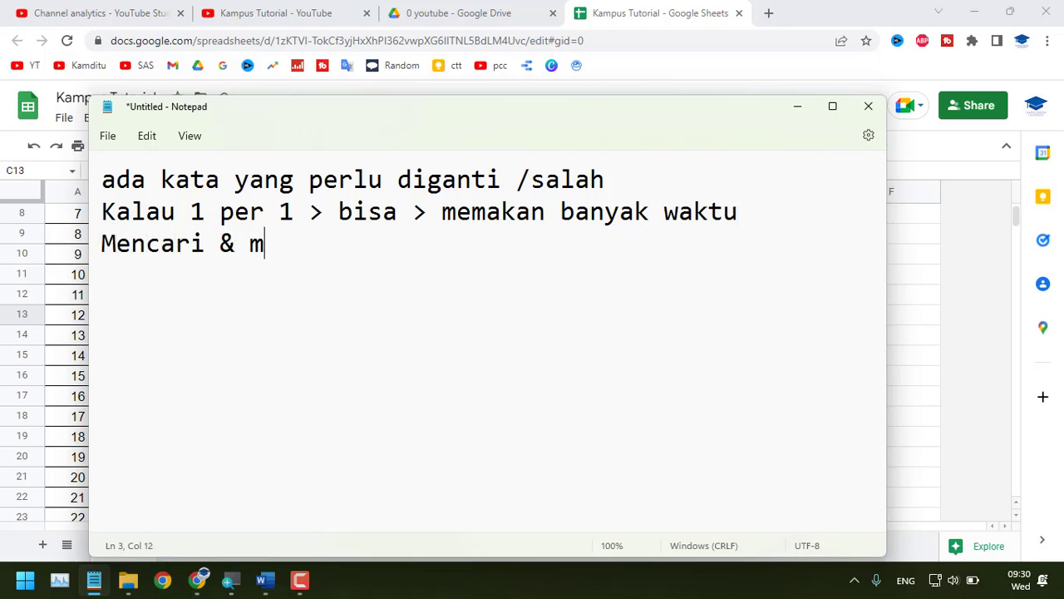
pyautogui.write('engganti kata')
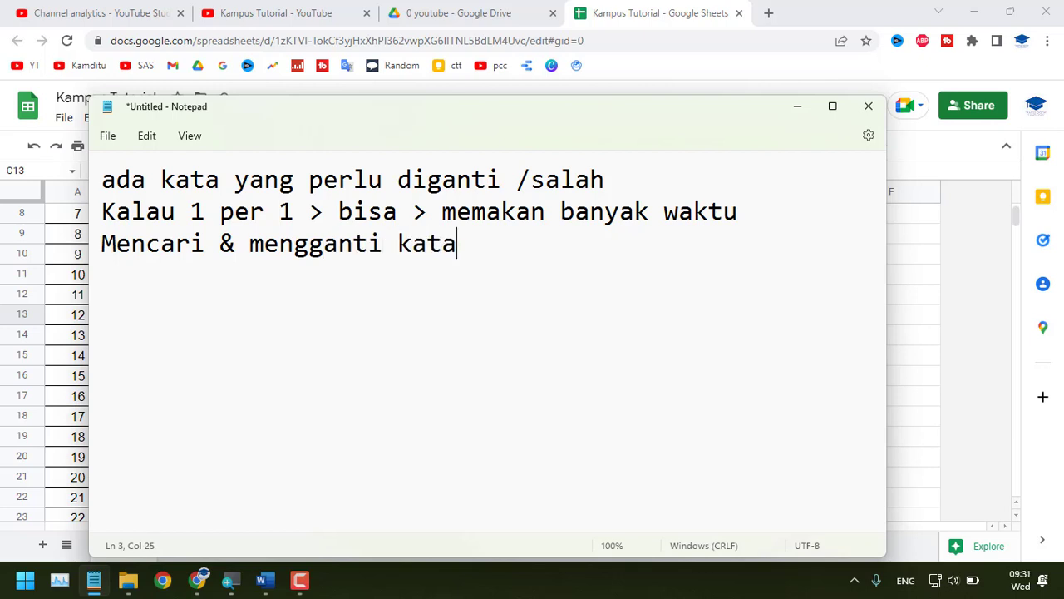
pyautogui.write(' di Word')
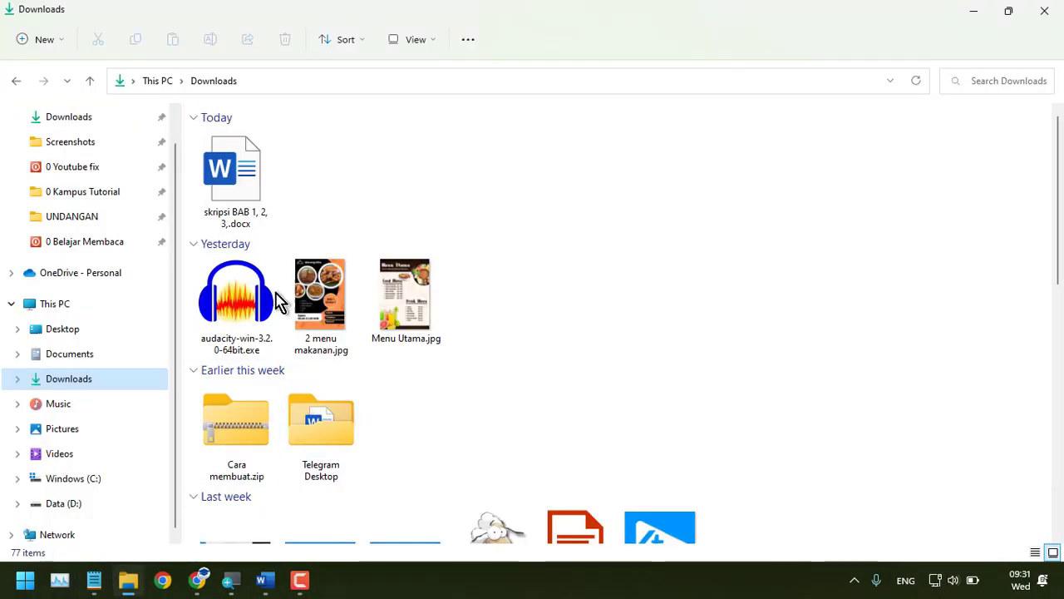
# Open "skripsi BAB 1, 2, 3,.docx" from the Downloads folder in Word and enable editing for the document.
pyautogui.doubleClick(232, 193)
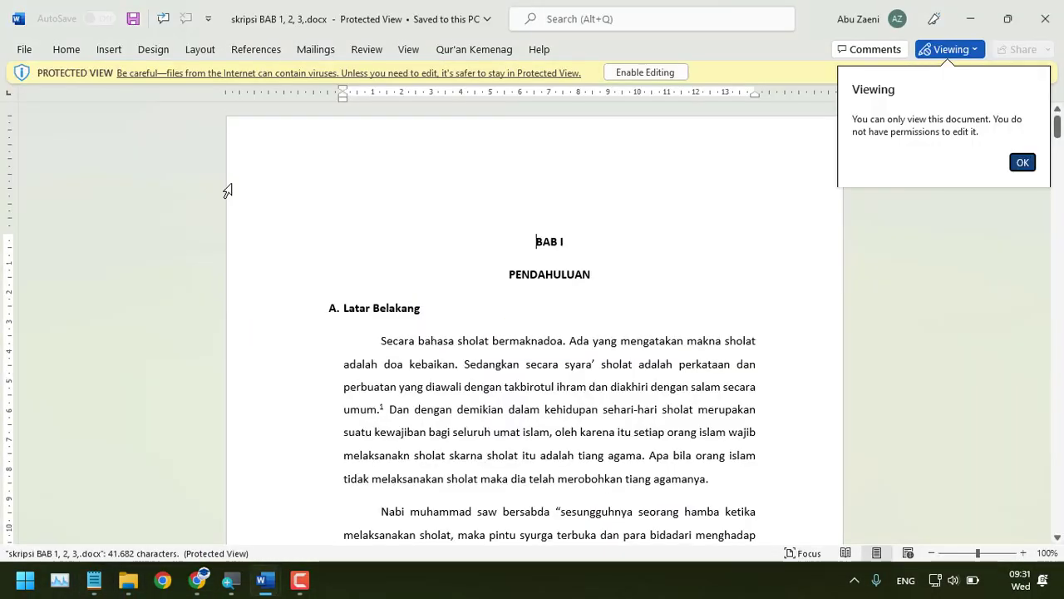
pyautogui.click(1023, 164)
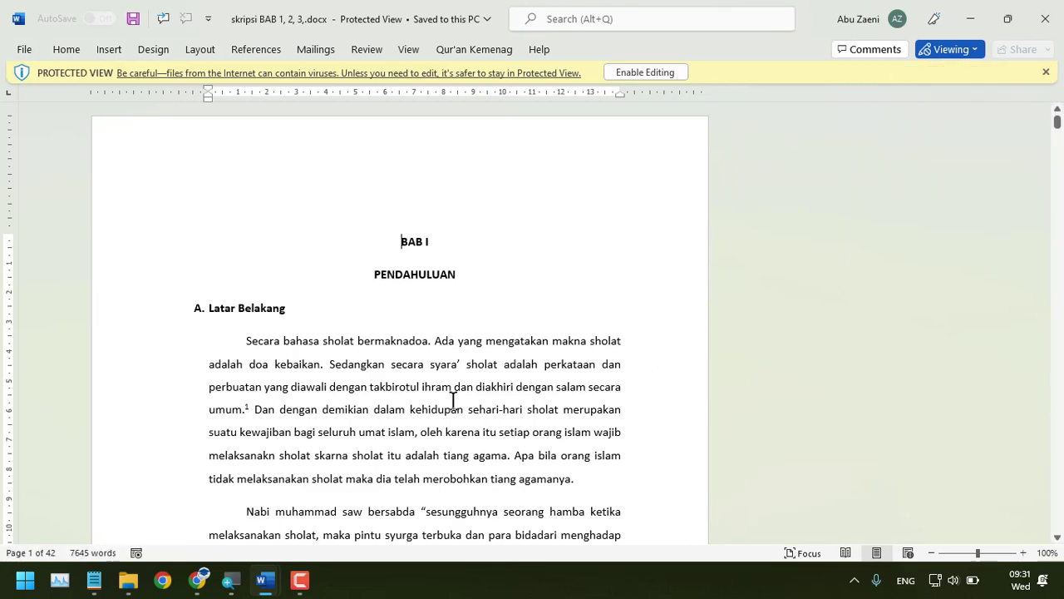
pyautogui.scroll(-10, 453, 401)
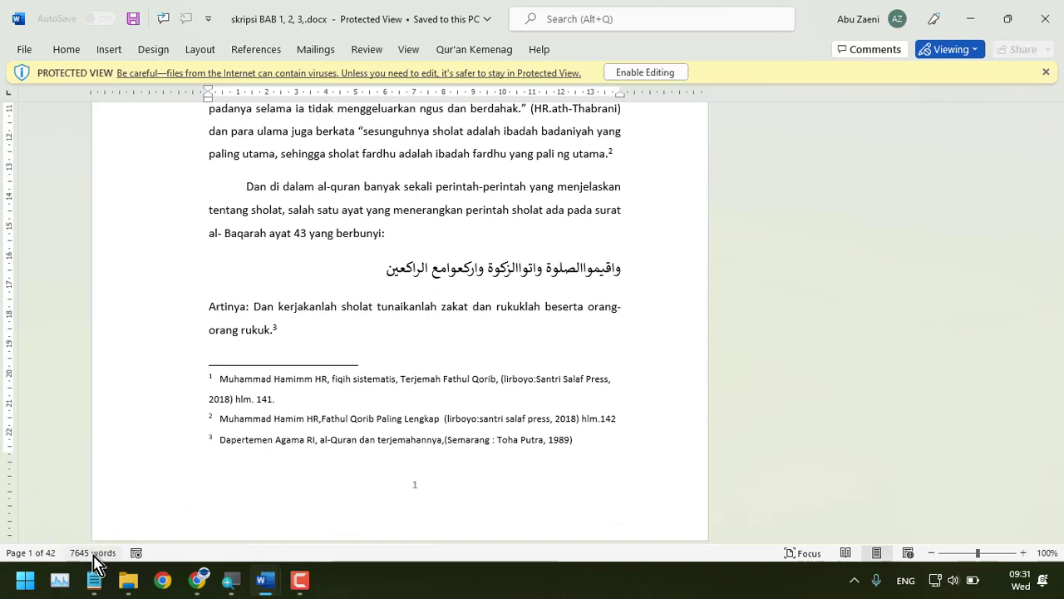
pyautogui.click(94, 554)
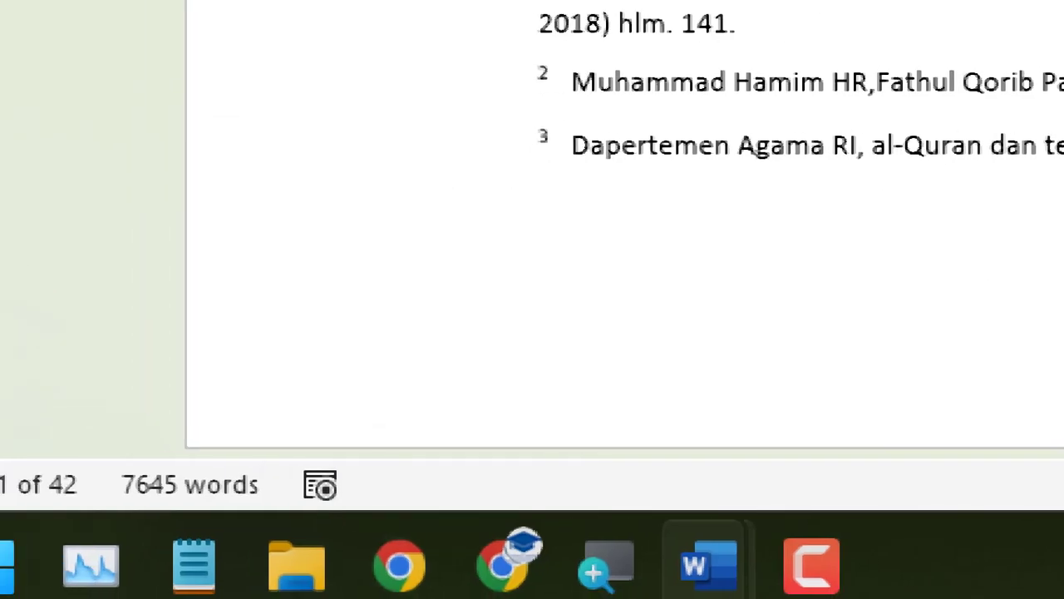
pyautogui.click(129, 490)
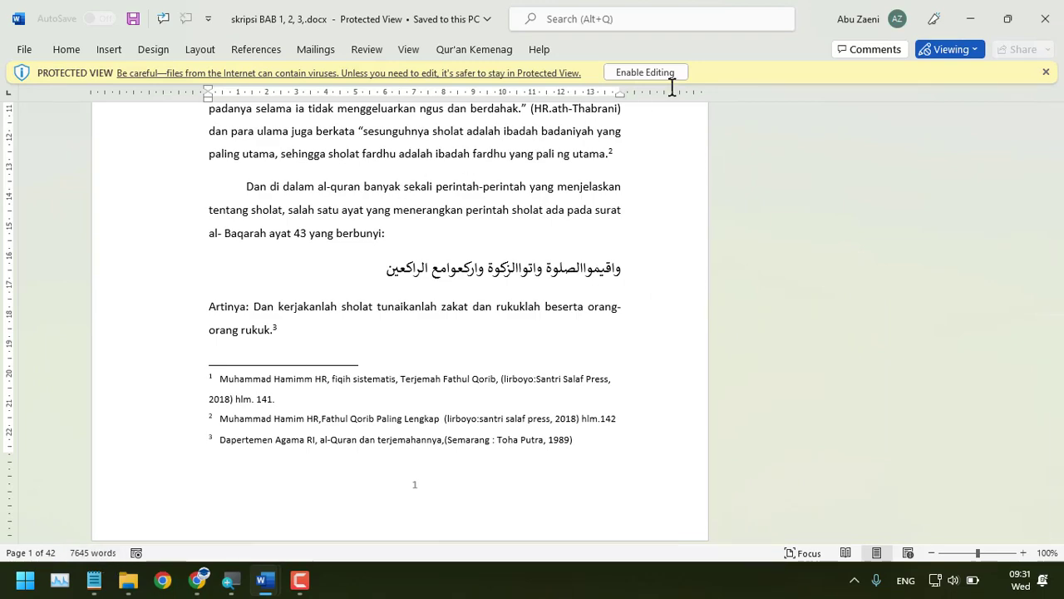
pyautogui.click(645, 73)
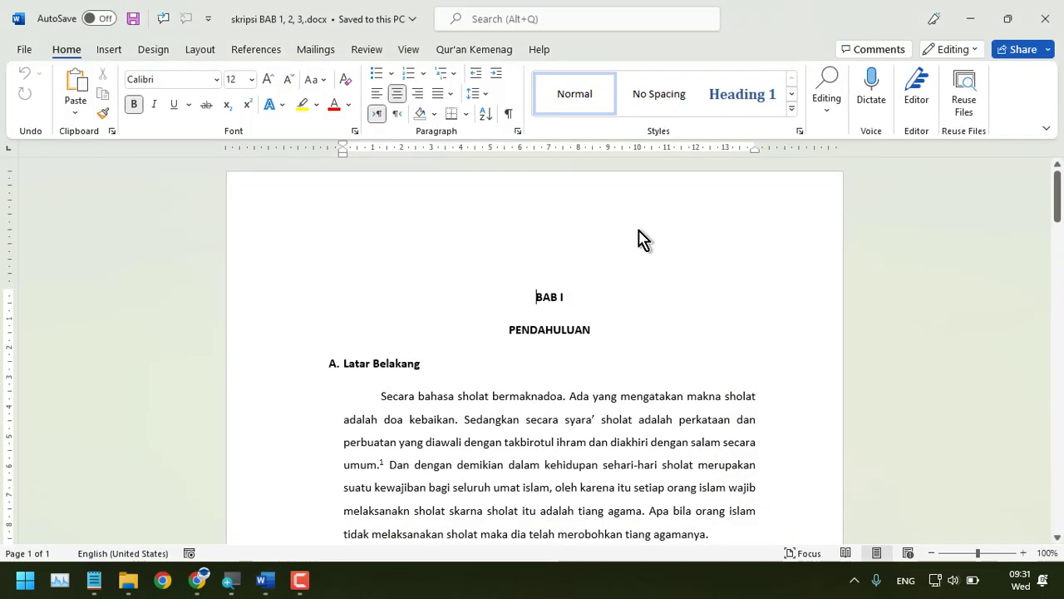
# Examine where the word "sholat" occurs in the Latar Belakang section on the first page of the document.
pyautogui.scroll(-3, 542, 434)
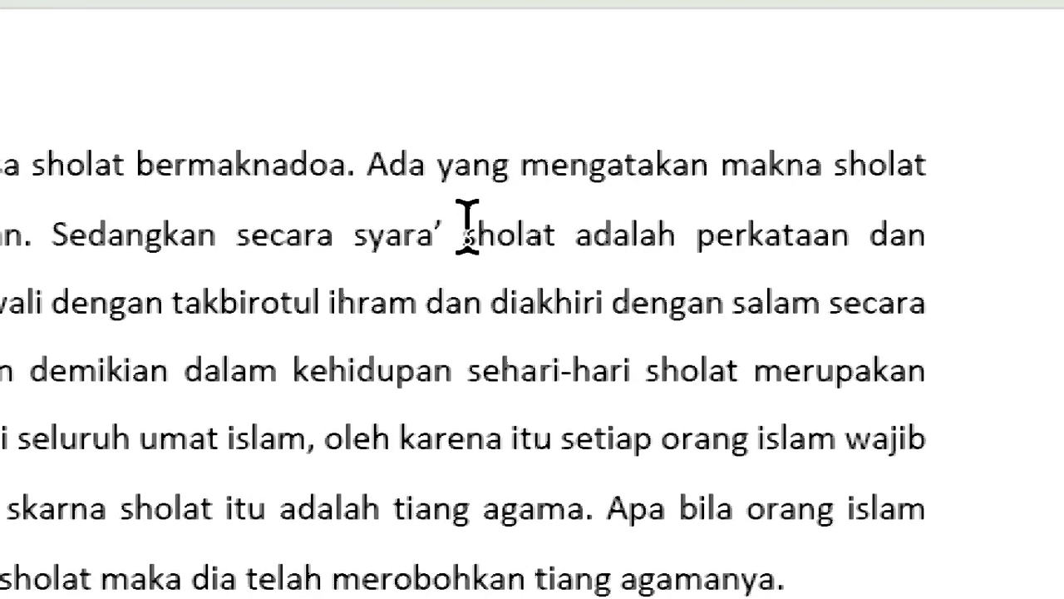
pyautogui.moveTo(464, 228); pyautogui.dragTo(545, 223)
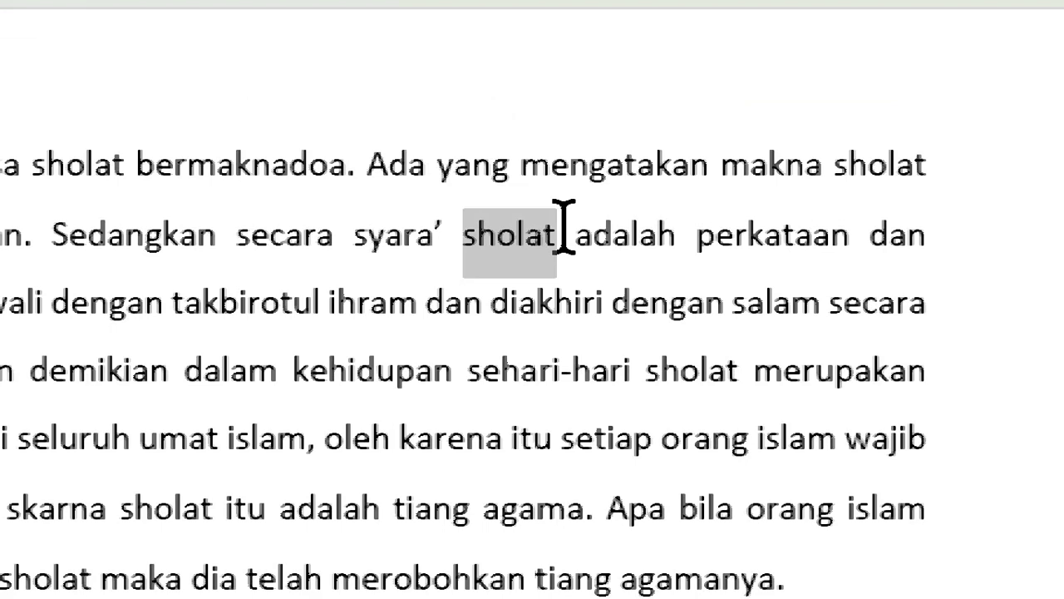
pyautogui.moveTo(563, 223)
pyautogui.mouseDown()
pyautogui.moveTo(506, 219)
pyautogui.moveTo(570, 236)
pyautogui.moveTo(564, 226)
pyautogui.mouseUp()
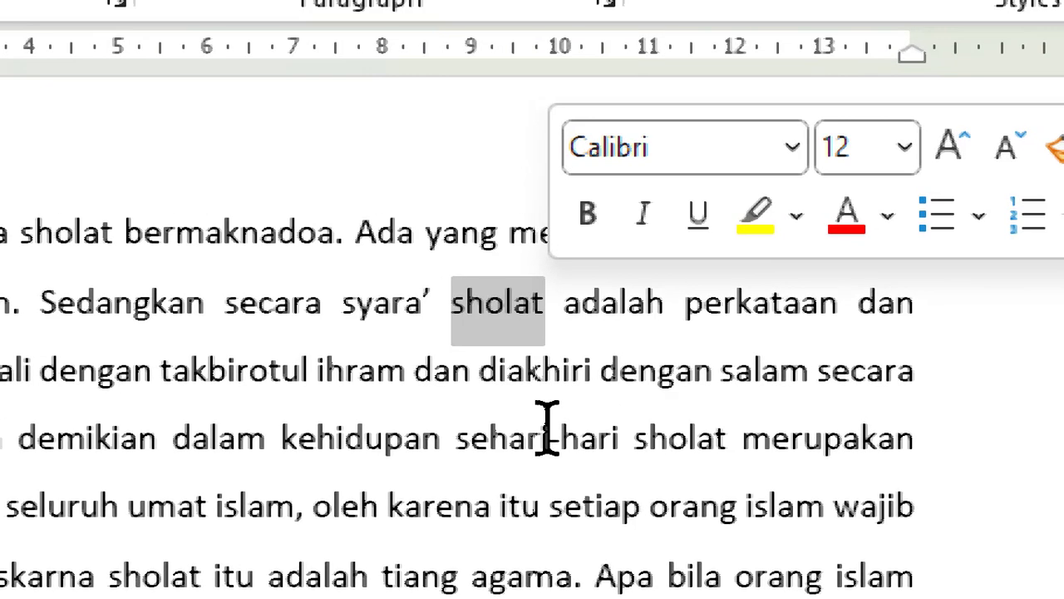
pyautogui.click(547, 430)
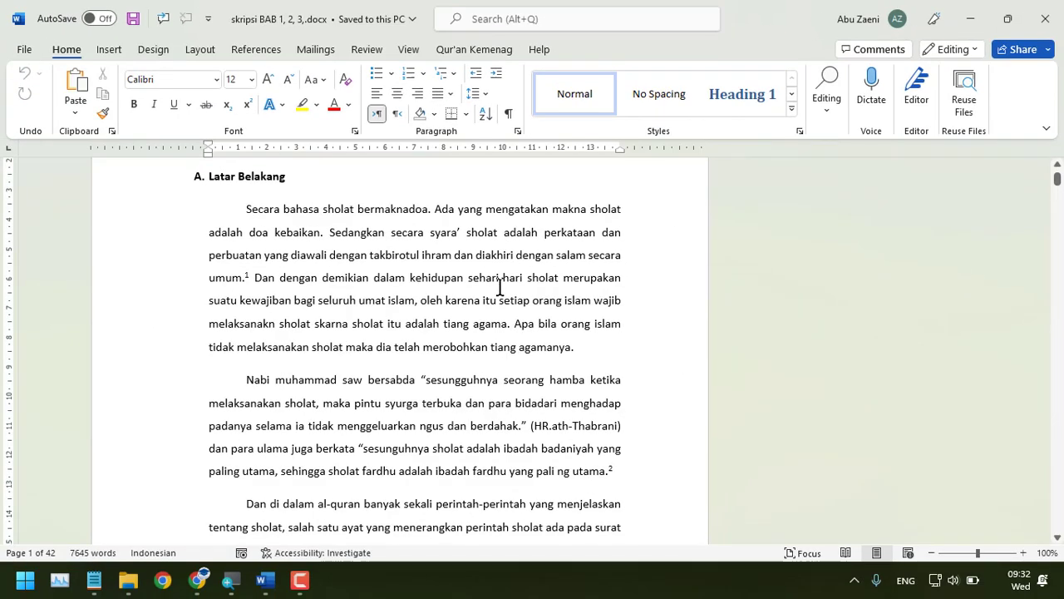
pyautogui.doubleClick(481, 235)
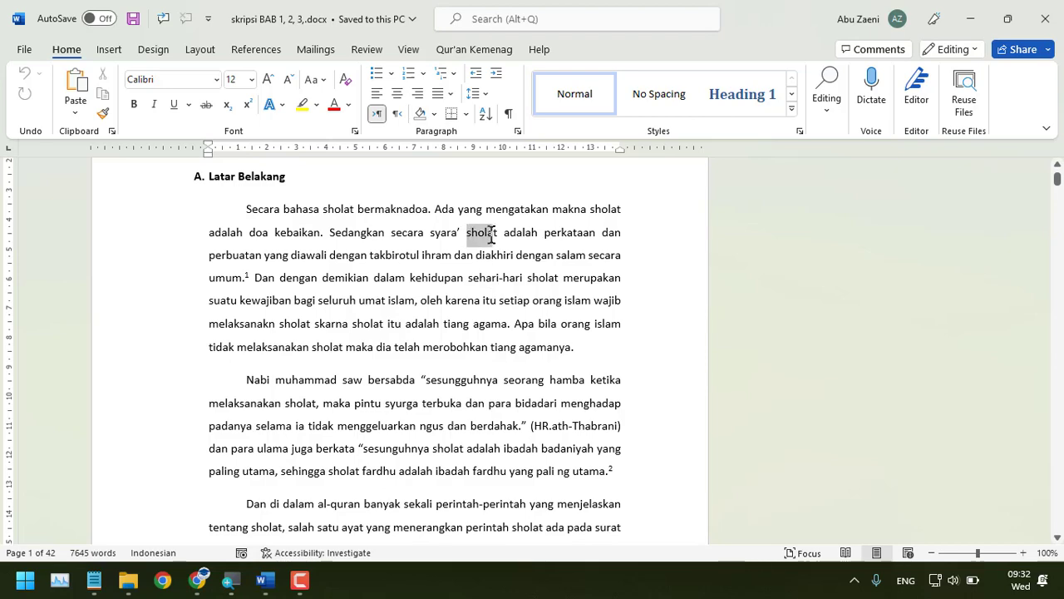
pyautogui.doubleClick(366, 324)
pyautogui.scroll(-2, 433, 343)
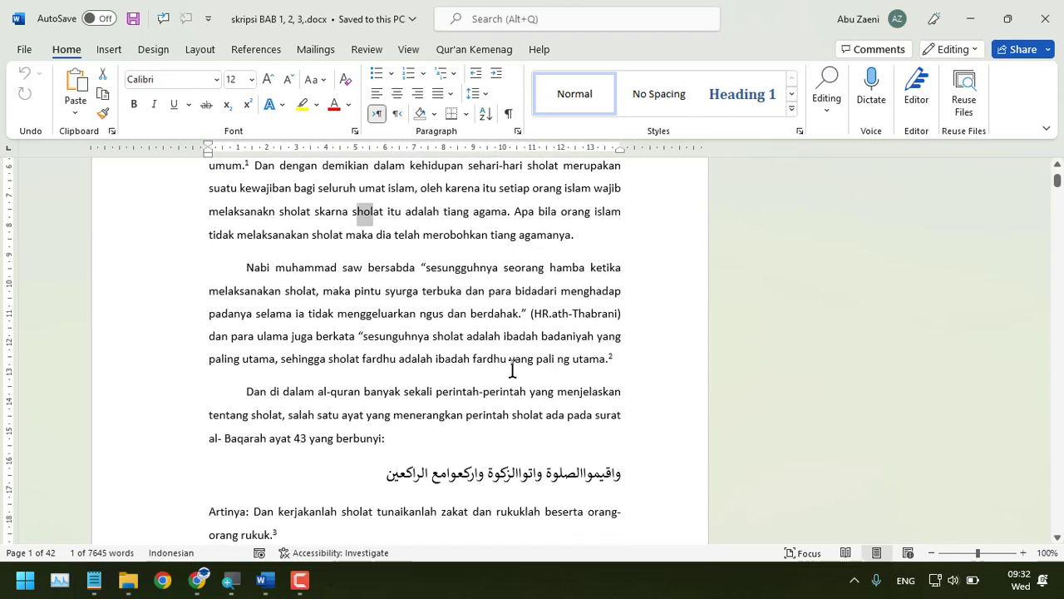
pyautogui.scroll(-4, 362, 359)
pyautogui.scroll(-5, 368, 362)
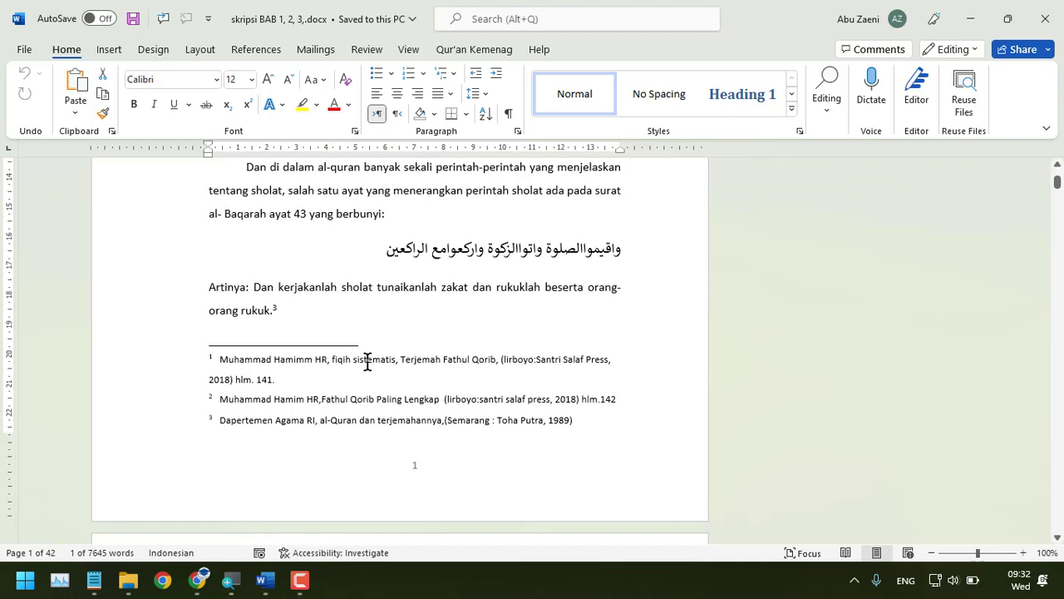
pyautogui.scroll(6, 367, 361)
pyautogui.scroll(7, 366, 361)
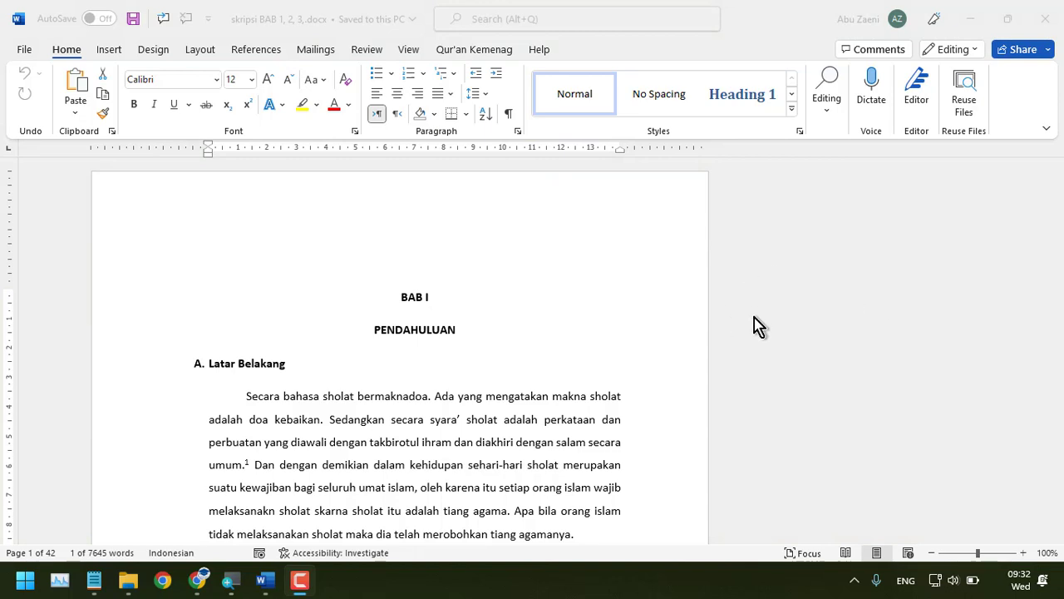
# Display the Find and Replace commands available for editing the document.
pyautogui.click(834, 119)
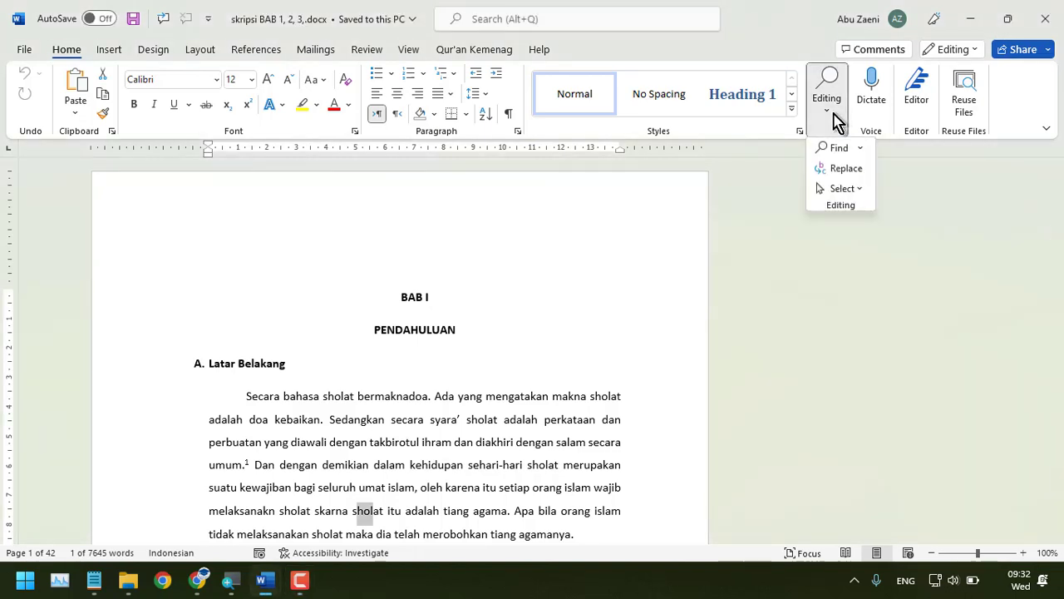
pyautogui.click(527, 349)
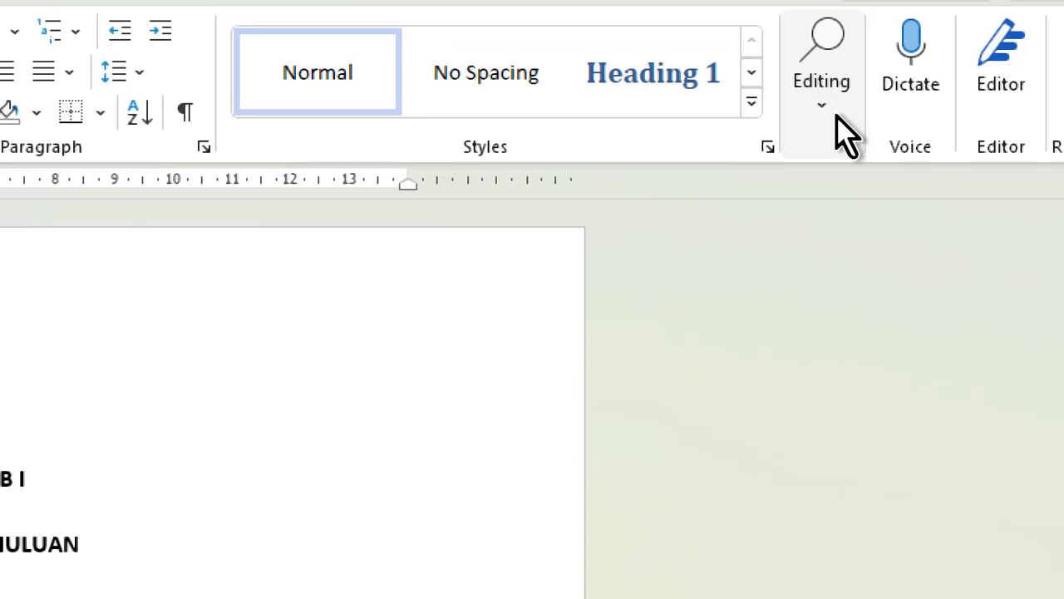
pyautogui.click(834, 116)
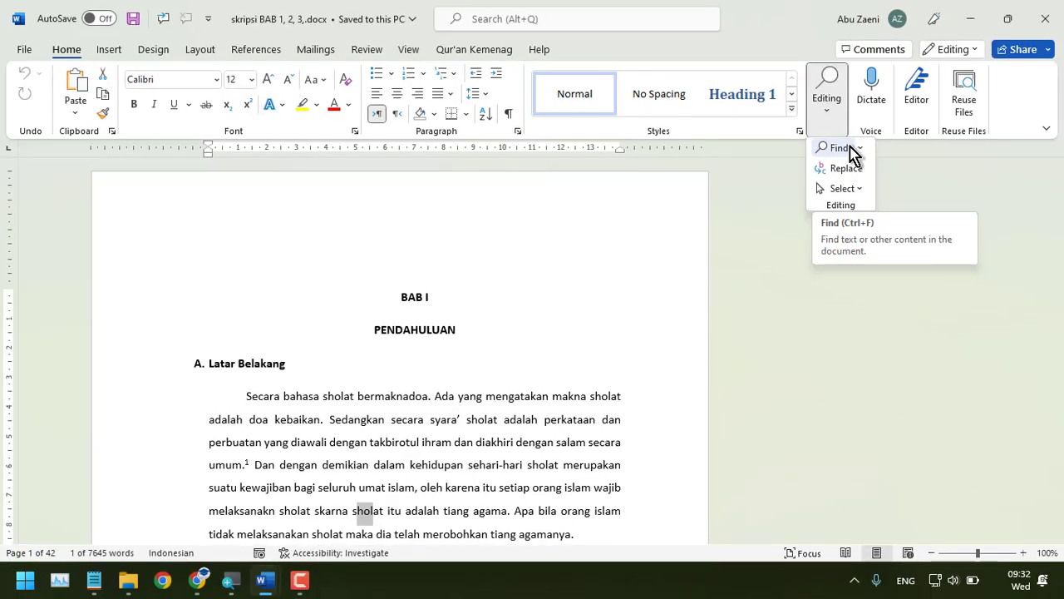
# In the Notepad note, leave a blank line below the existing text and add a line reading "Mencari: CTRL + F".
pyautogui.click(106, 585)
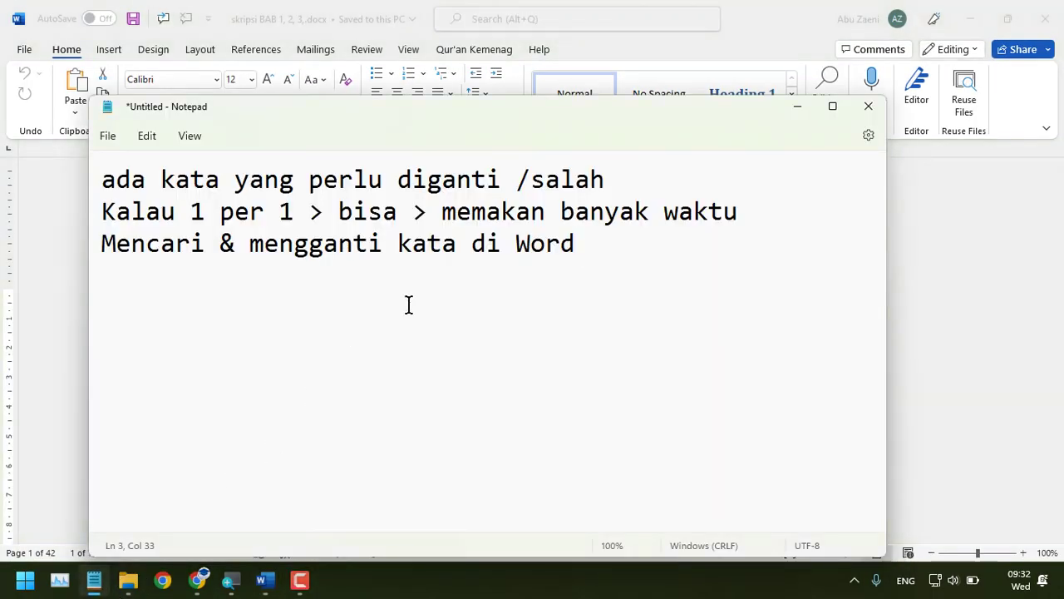
pyautogui.press('Return')
pyautogui.press('Return')
pyautogui.write('Mencari')
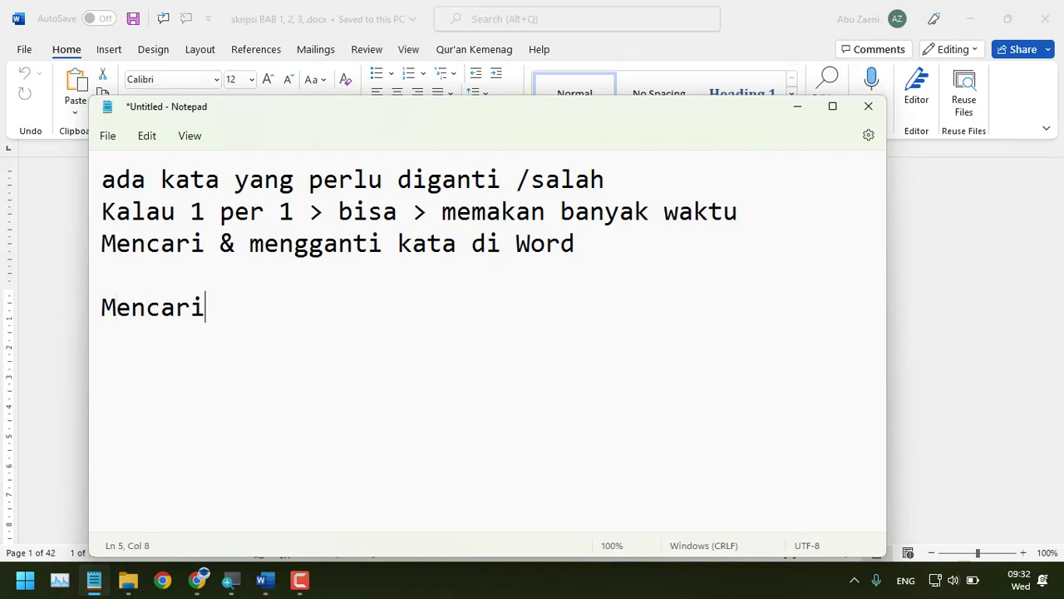
pyautogui.write(': CTR')
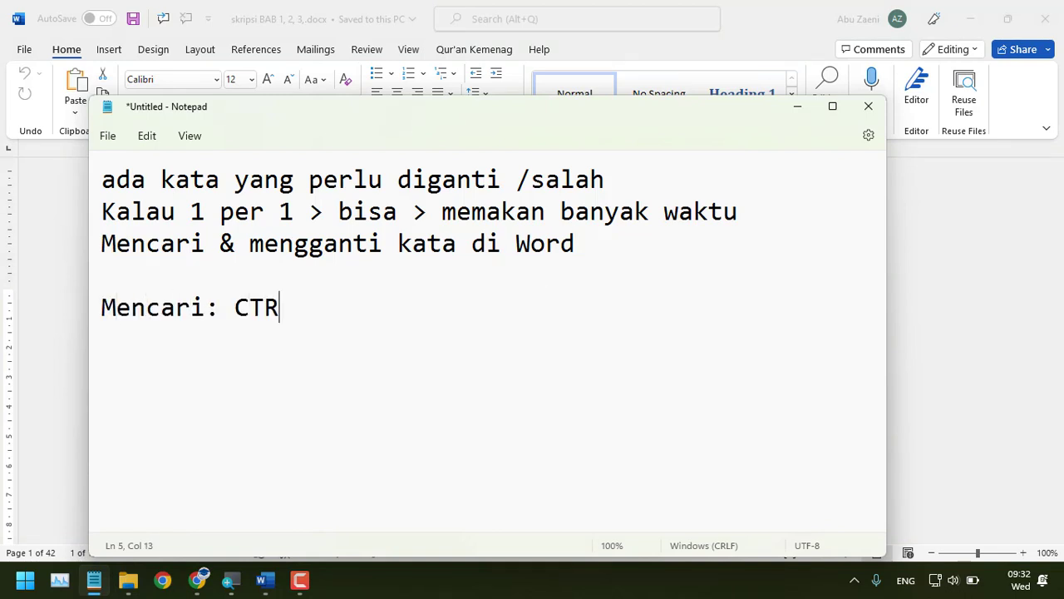
pyautogui.write('L + F ')
# Add the line "Mengganti : CTRL + H" to the note and align the colon of the "Mencari" line with it.
pyautogui.write('Mengganti')
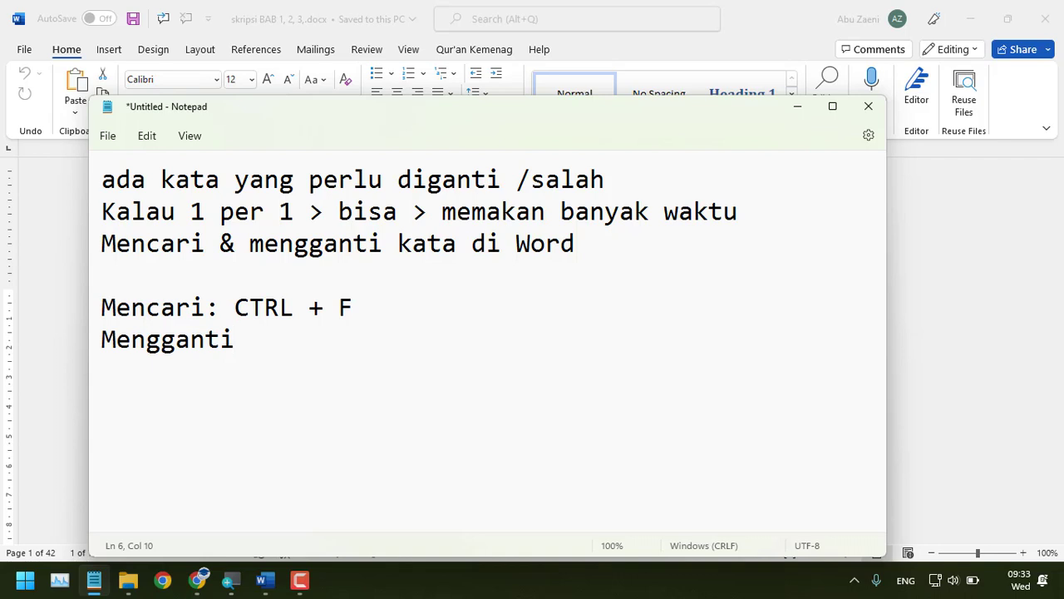
pyautogui.write(' : CTRL + ')
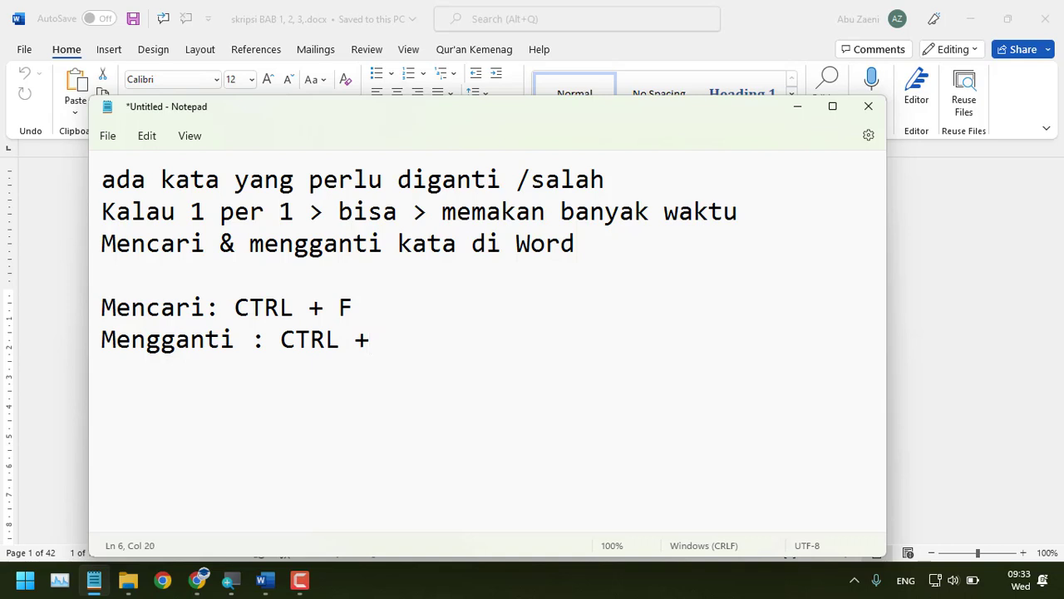
pyautogui.write('H')
pyautogui.press('Tab')
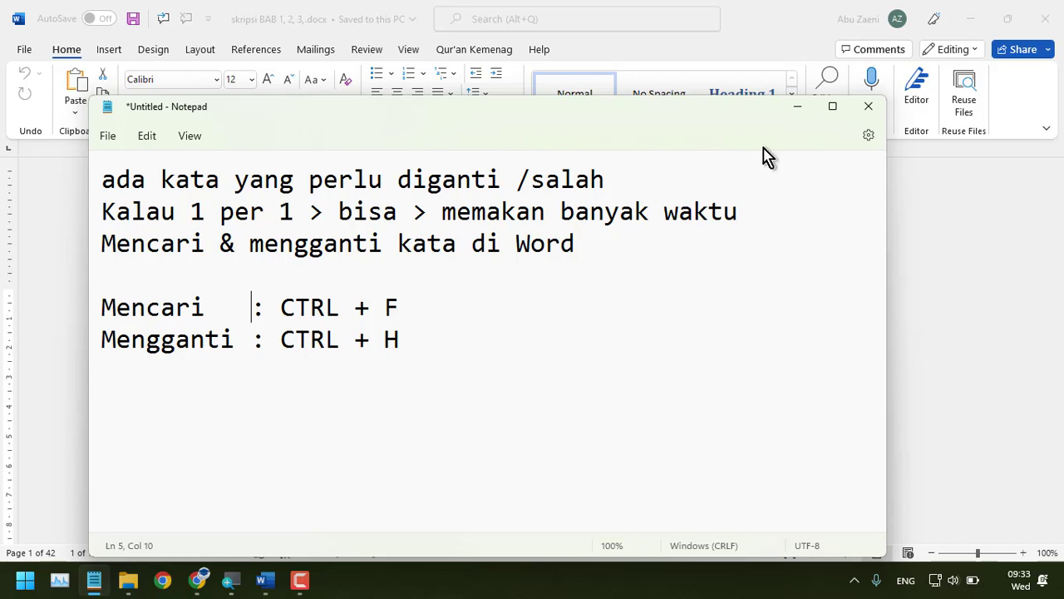
# Switch back to the thesis in Word and search the document for "sholat", viewing the matches from the Latar Belakang section.
pyautogui.click(796, 106)
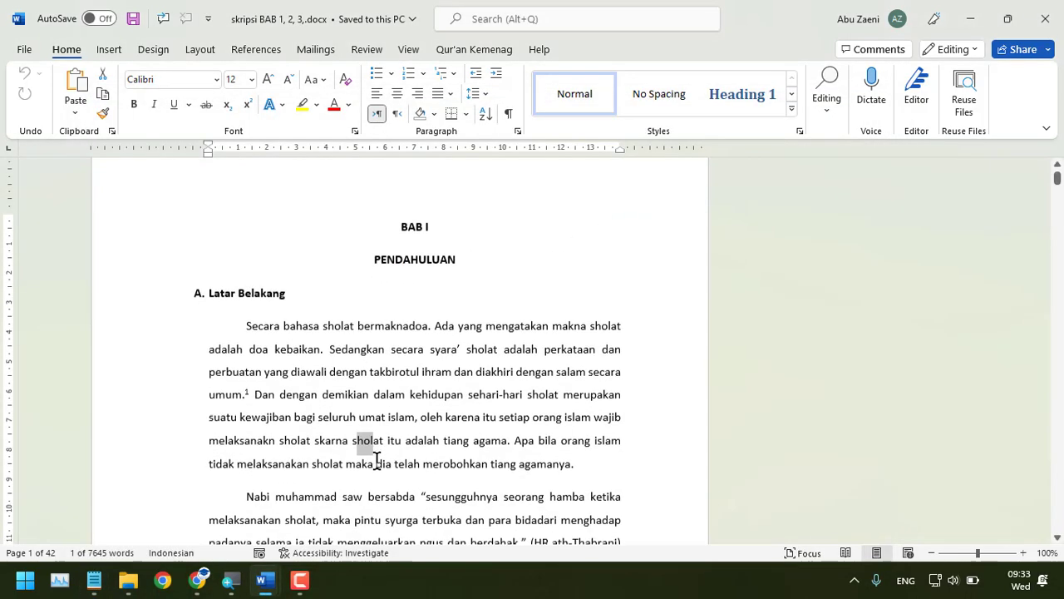
pyautogui.click(444, 415)
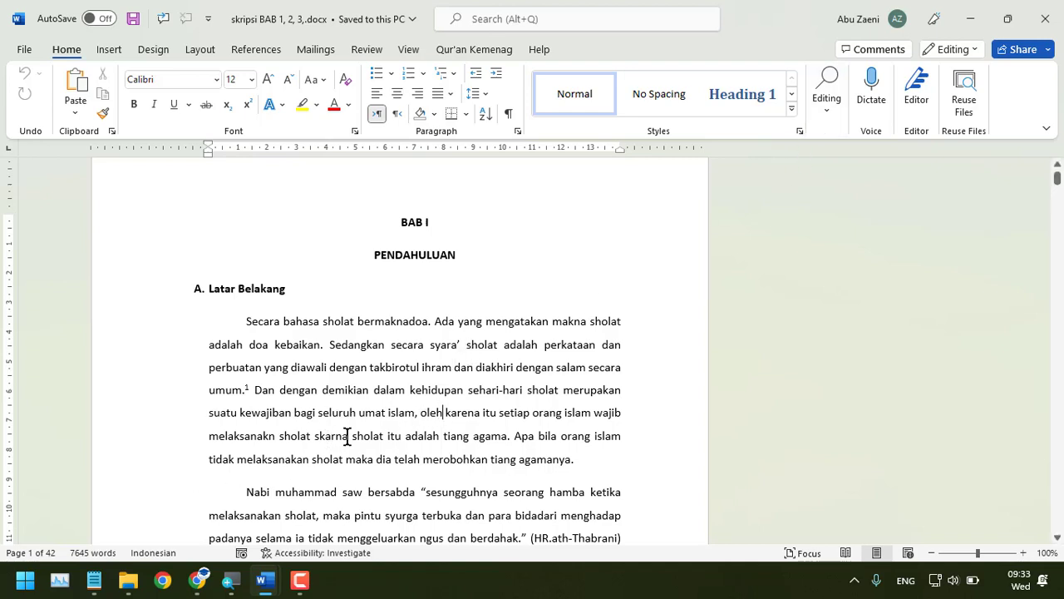
pyautogui.click(831, 115)
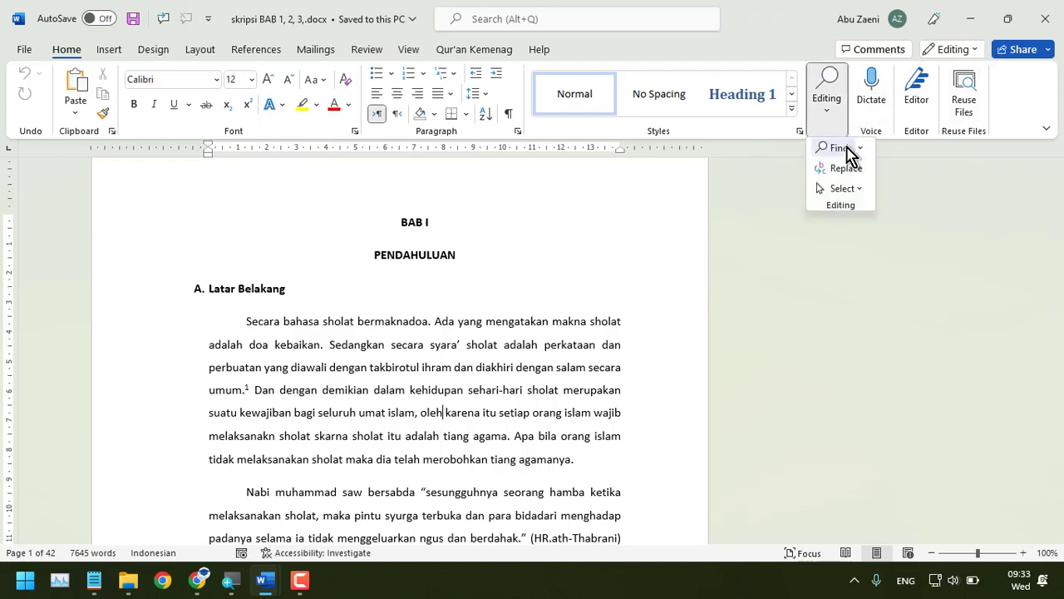
pyautogui.click(839, 148)
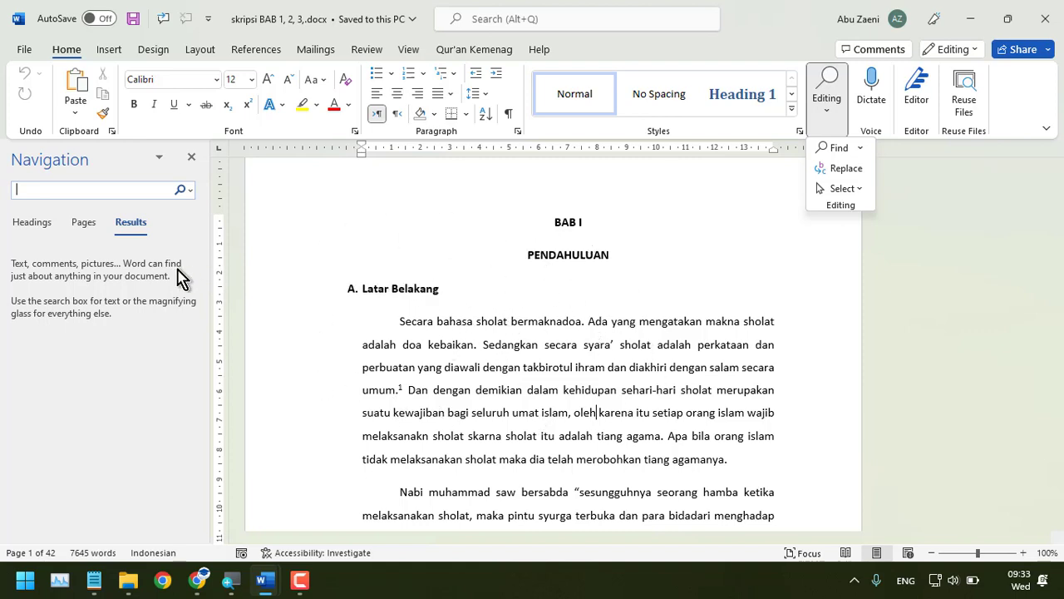
pyautogui.click(38, 189)
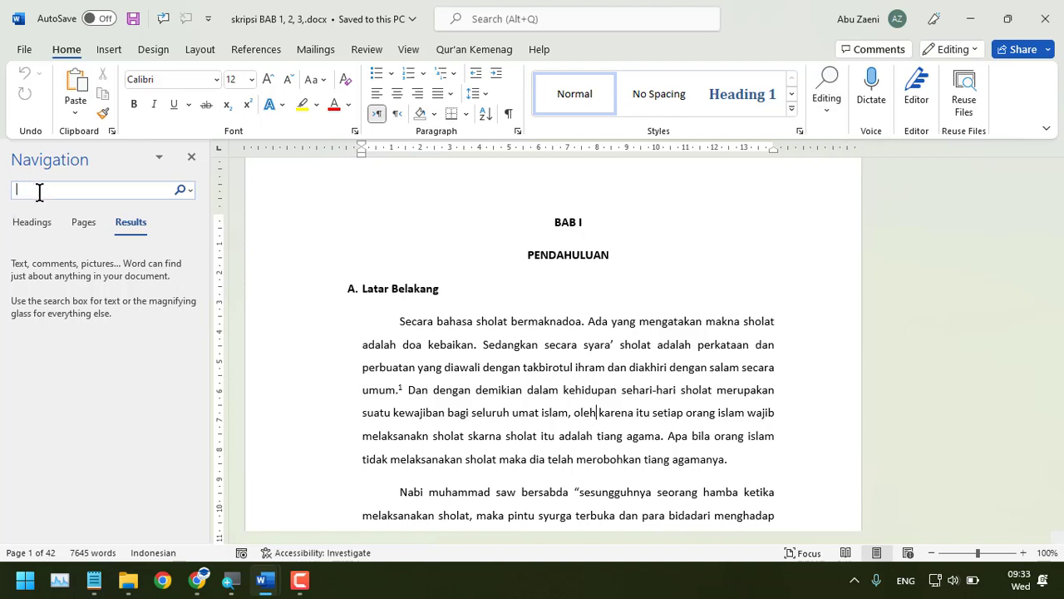
pyautogui.write('sholat')
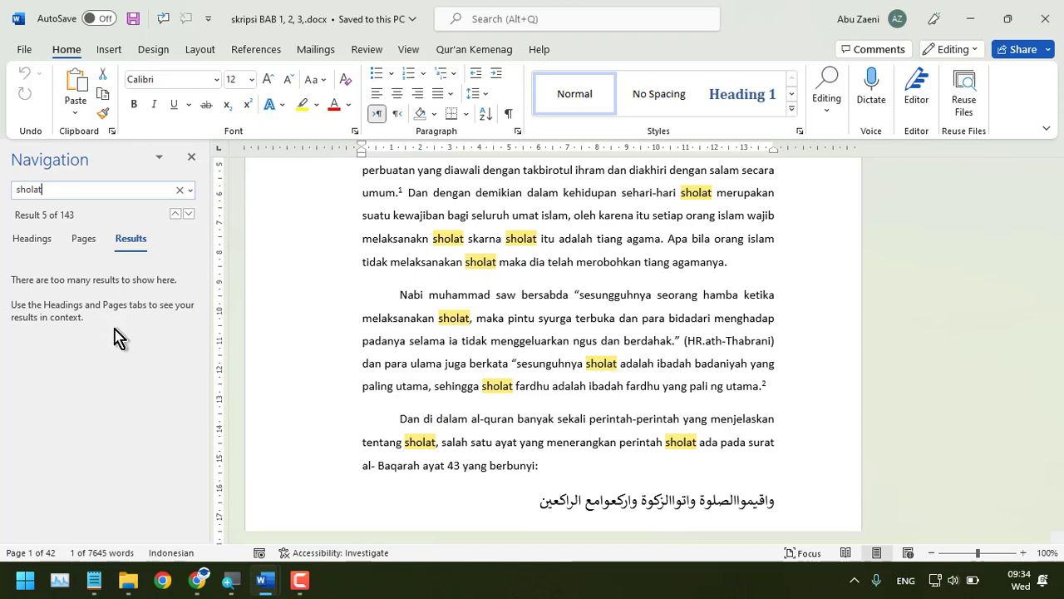
pyautogui.scroll(5, 420, 320)
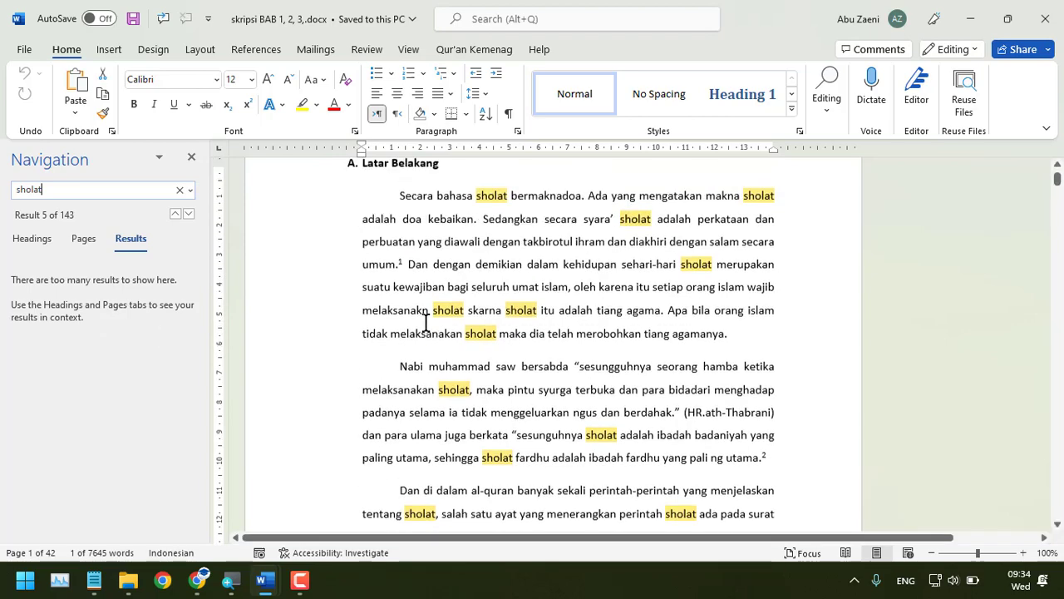
pyautogui.scroll(1, 426, 322)
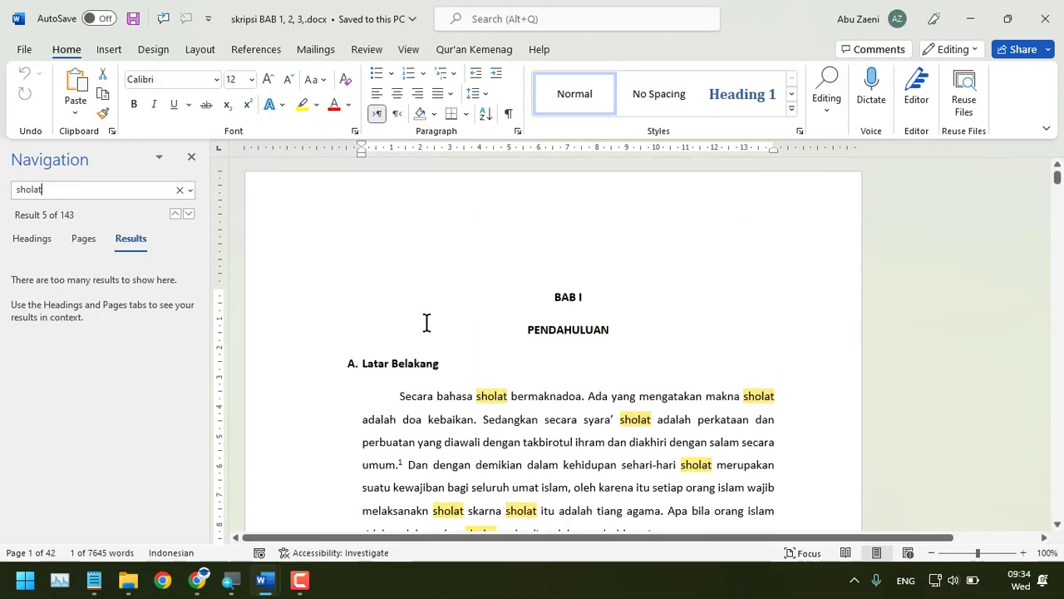
# Replace every occurrence of "sholat" in the document with "shalat".
pyautogui.click(834, 120)
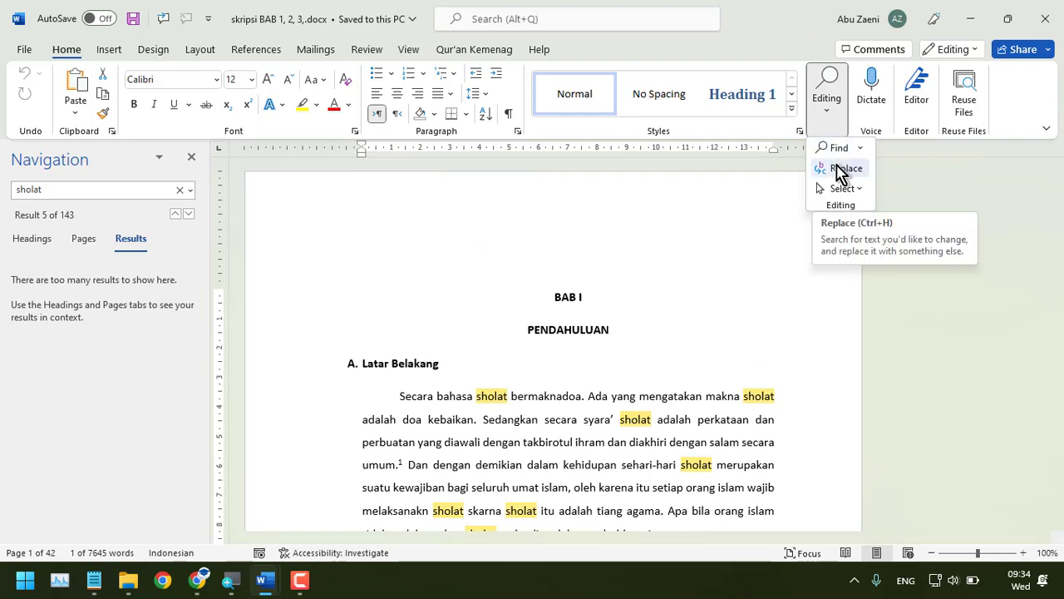
pyautogui.click(840, 170)
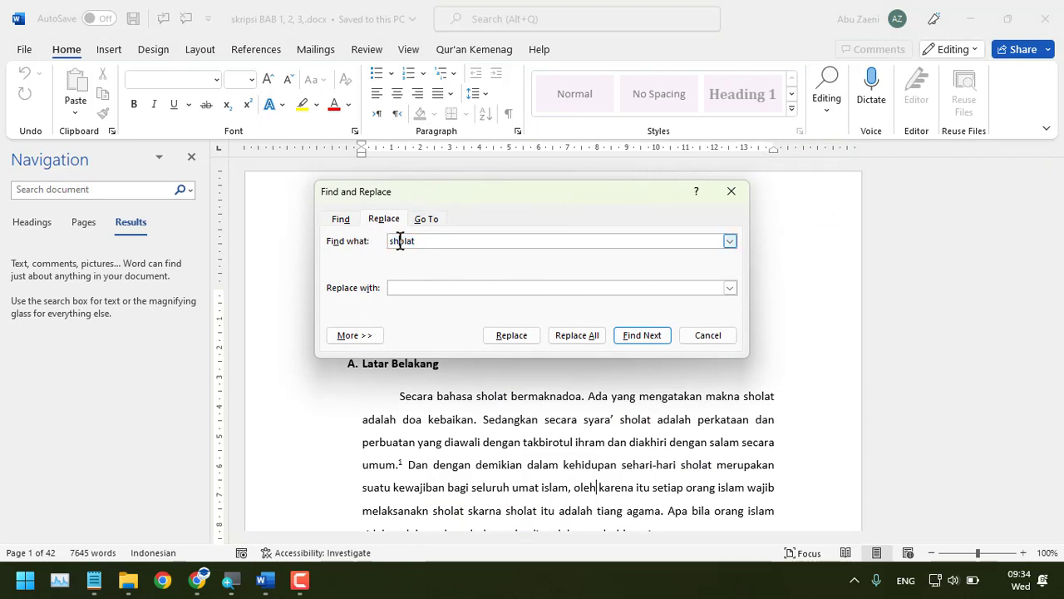
pyautogui.click(729, 242)
pyautogui.click(730, 241)
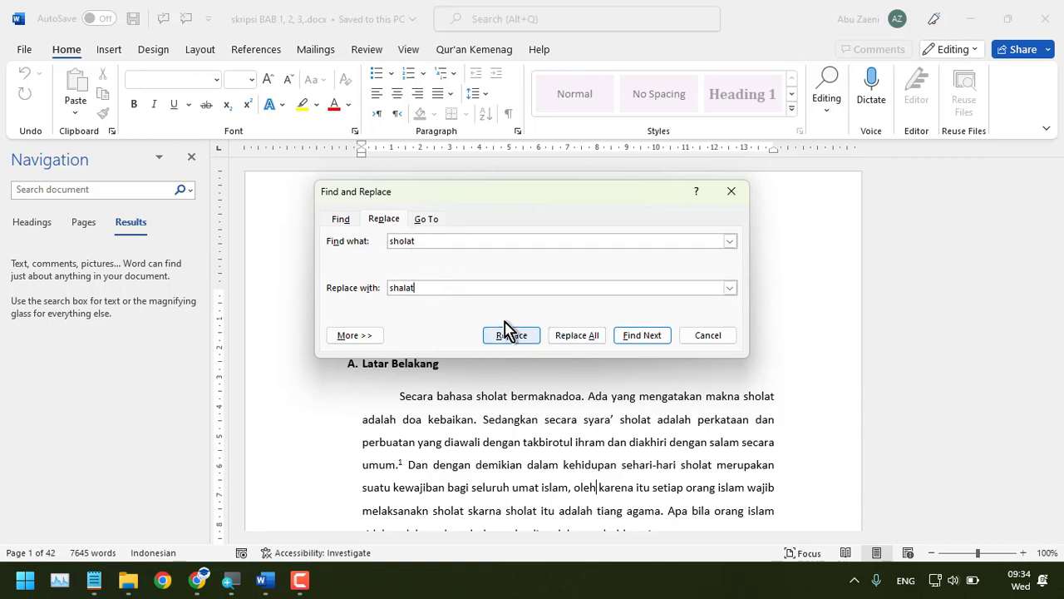
pyautogui.click(589, 342)
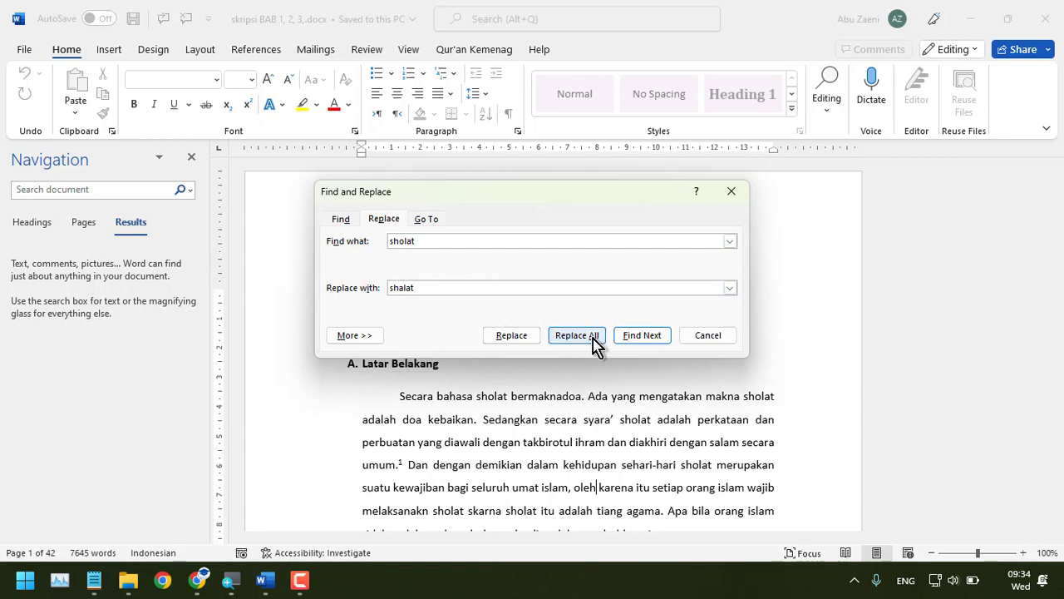
pyautogui.click(590, 341)
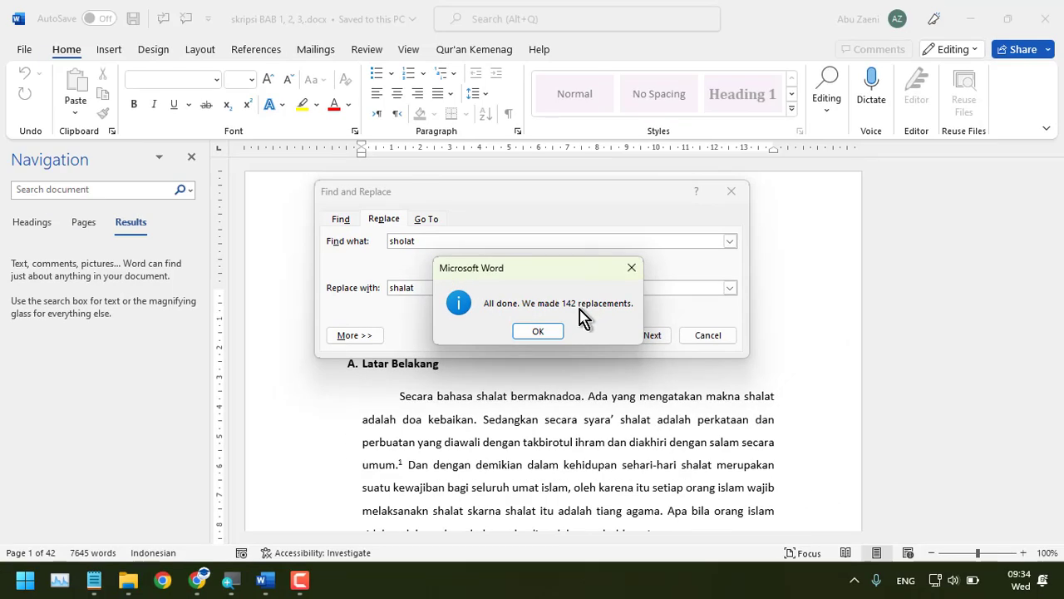
pyautogui.click(539, 331)
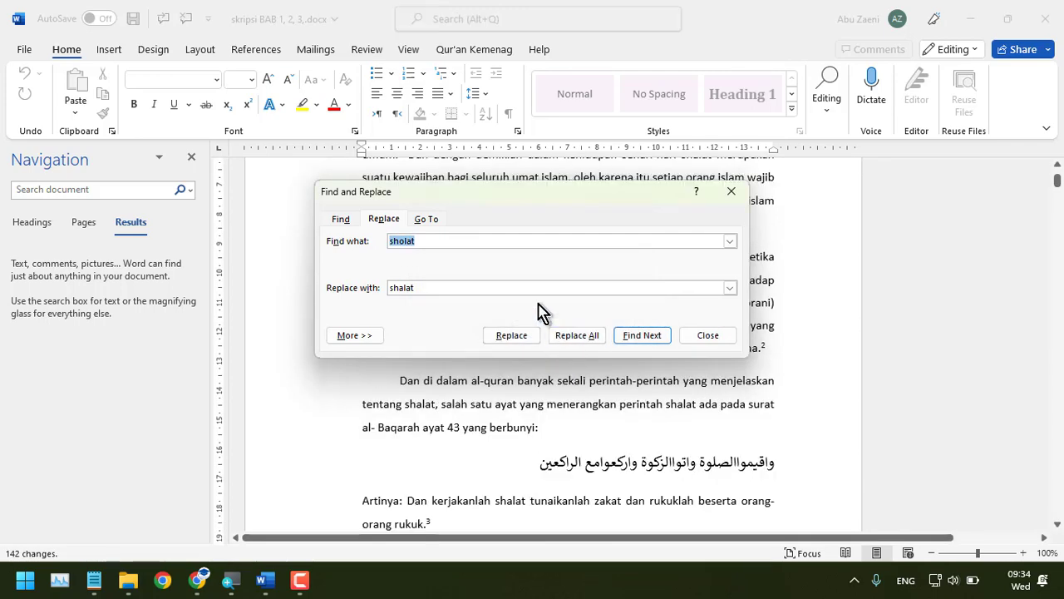
# View the Go To options of Find and Replace, then return to the replace settings and close the dialog.
pyautogui.click(427, 221)
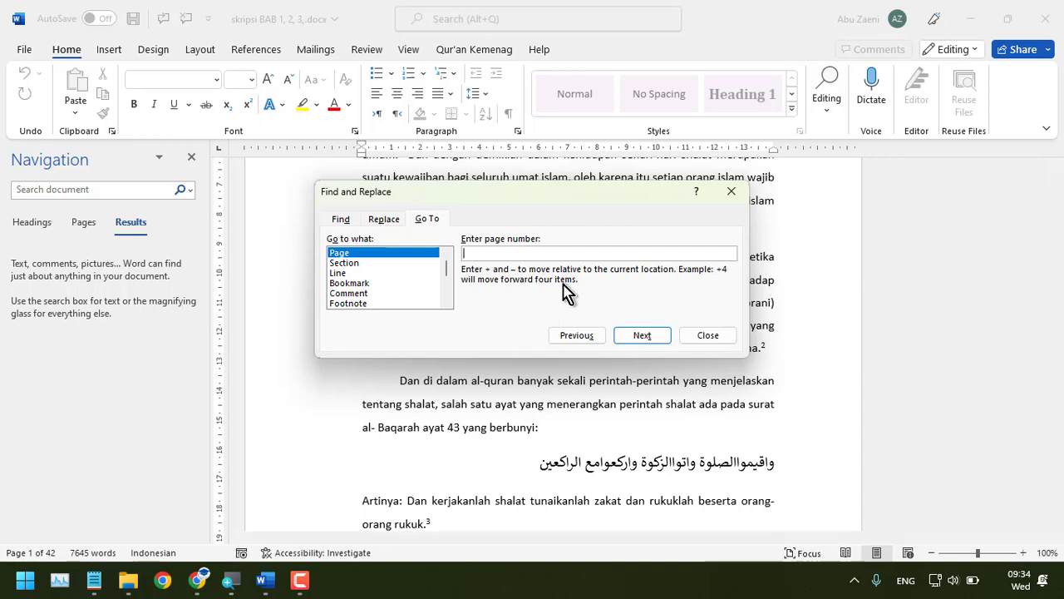
pyautogui.click(379, 221)
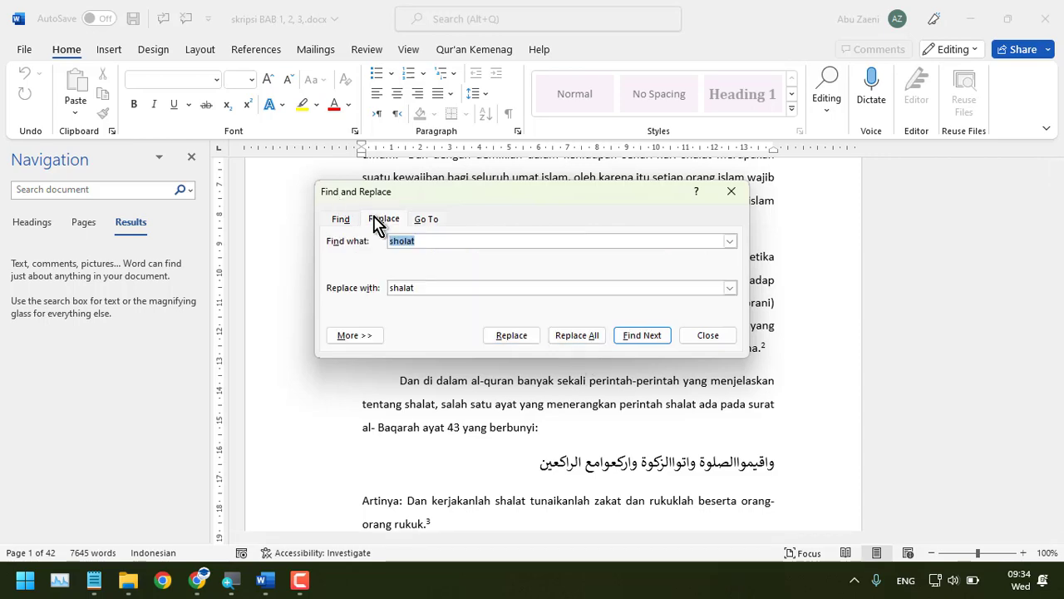
pyautogui.click(705, 336)
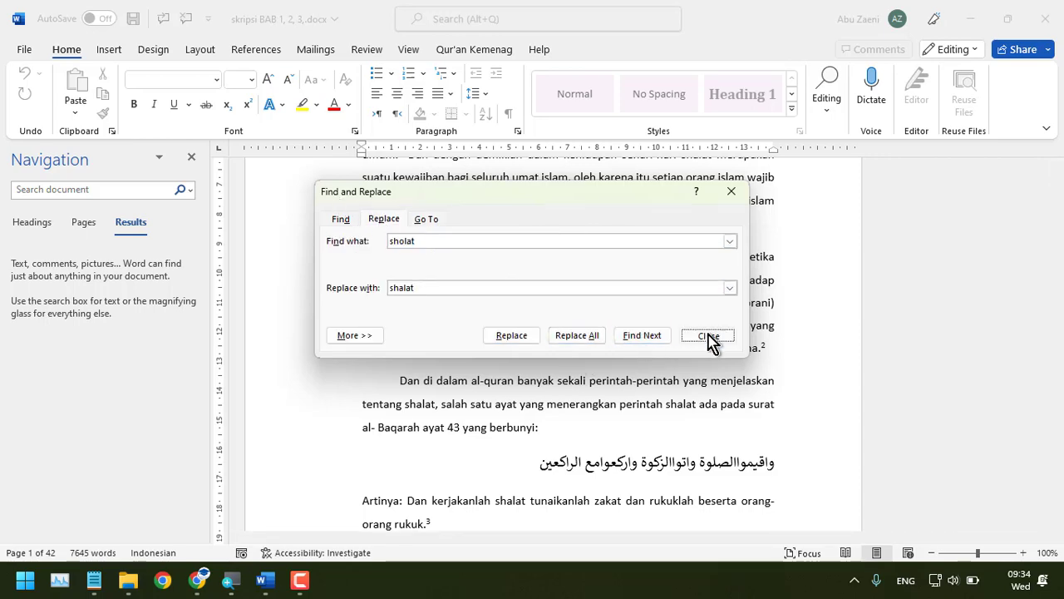
# Search the document again for "sholat" and examine the comment and surrounding text on page 2.
pyautogui.click(96, 188)
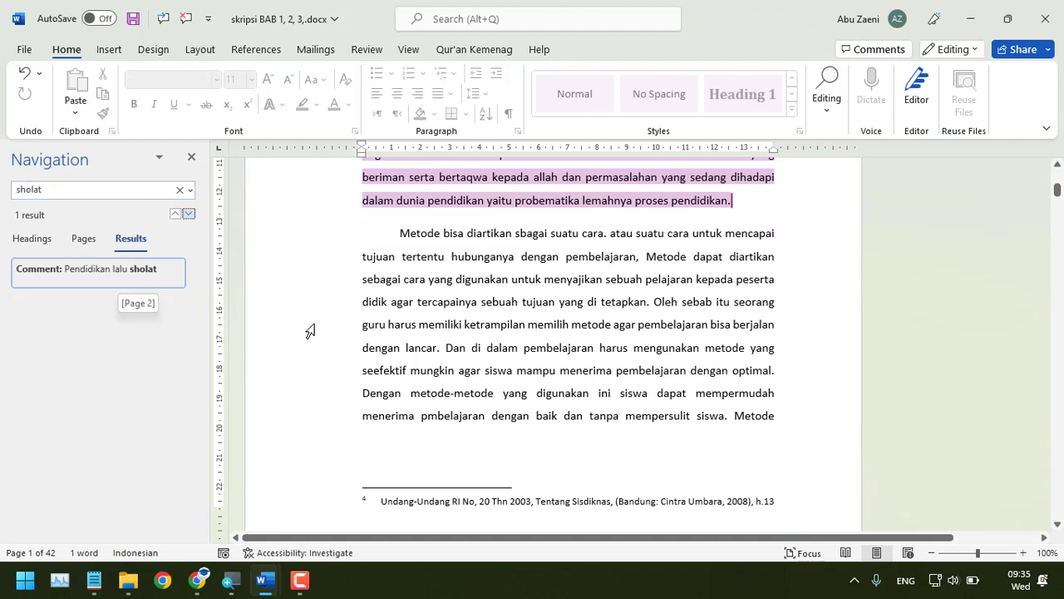
pyautogui.scroll(3, 390, 338)
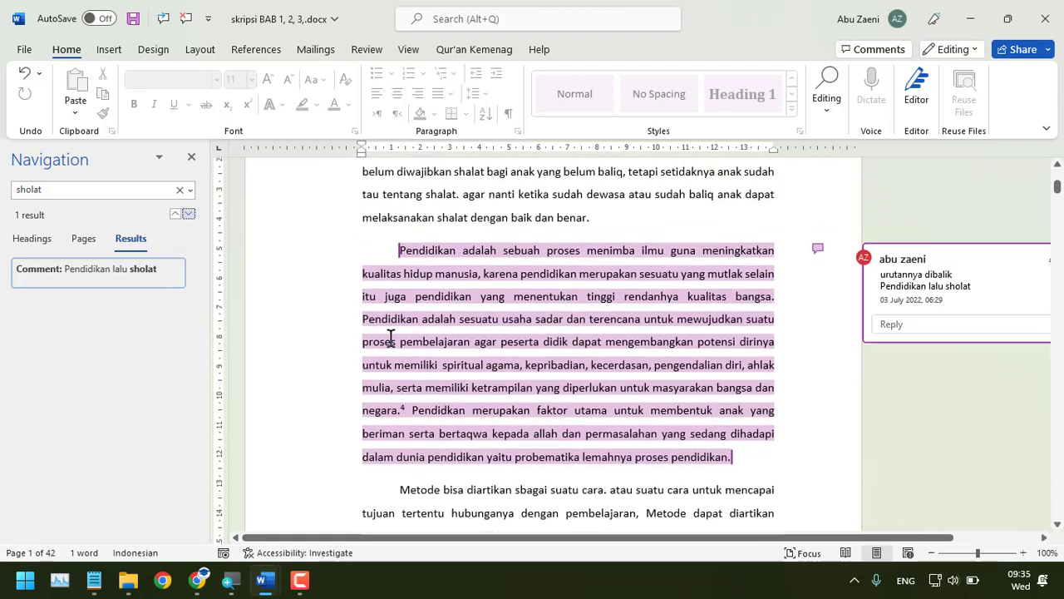
pyautogui.scroll(-1, 384, 337)
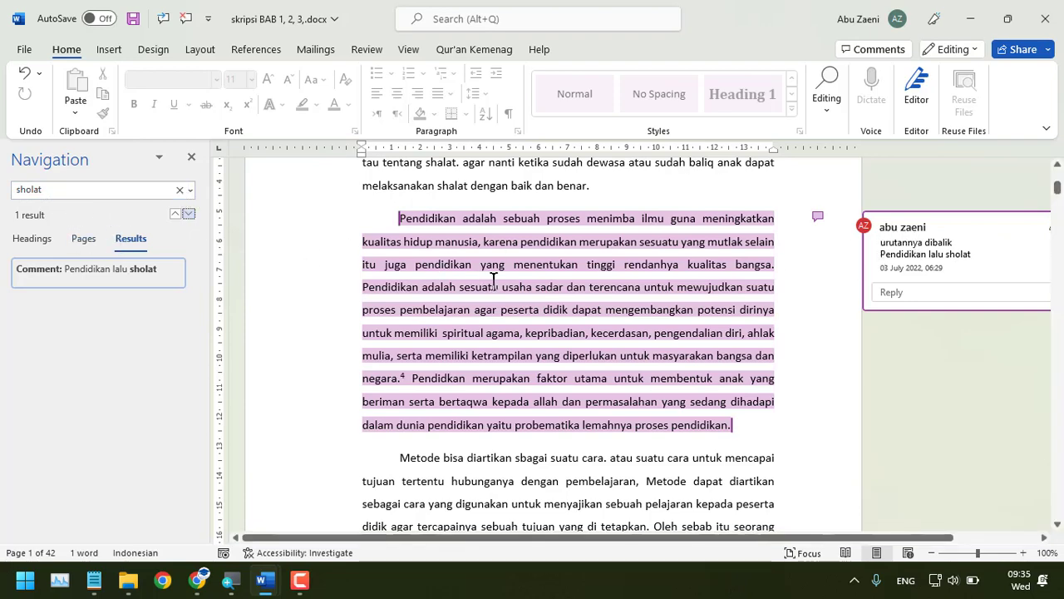
pyautogui.scroll(3, 493, 280)
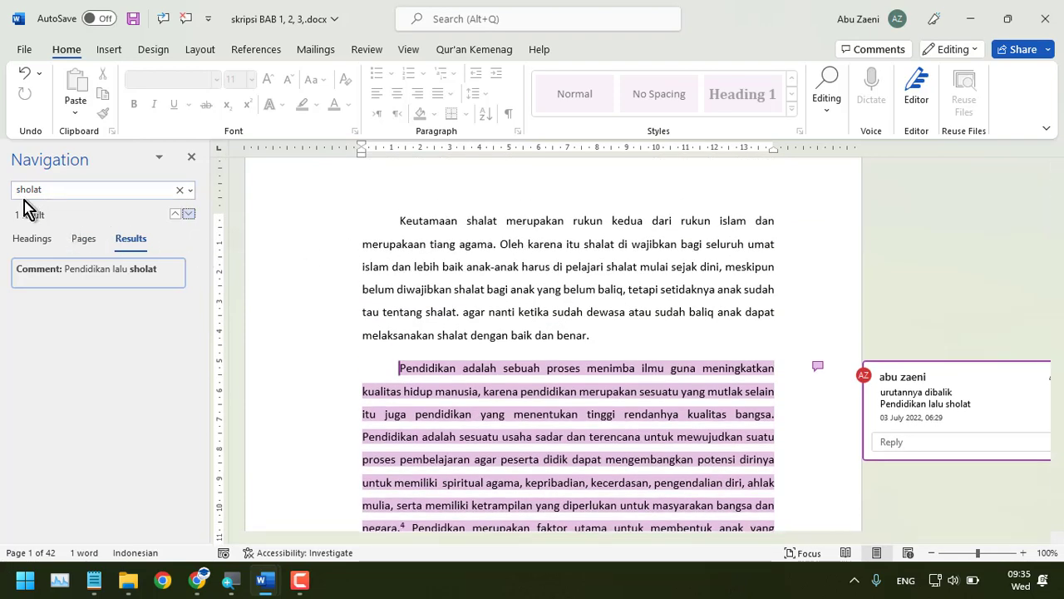
# Change the search term to "shalat" and view its matches from the start of BAB I.
pyautogui.moveTo(17, 189); pyautogui.dragTo(25, 190)
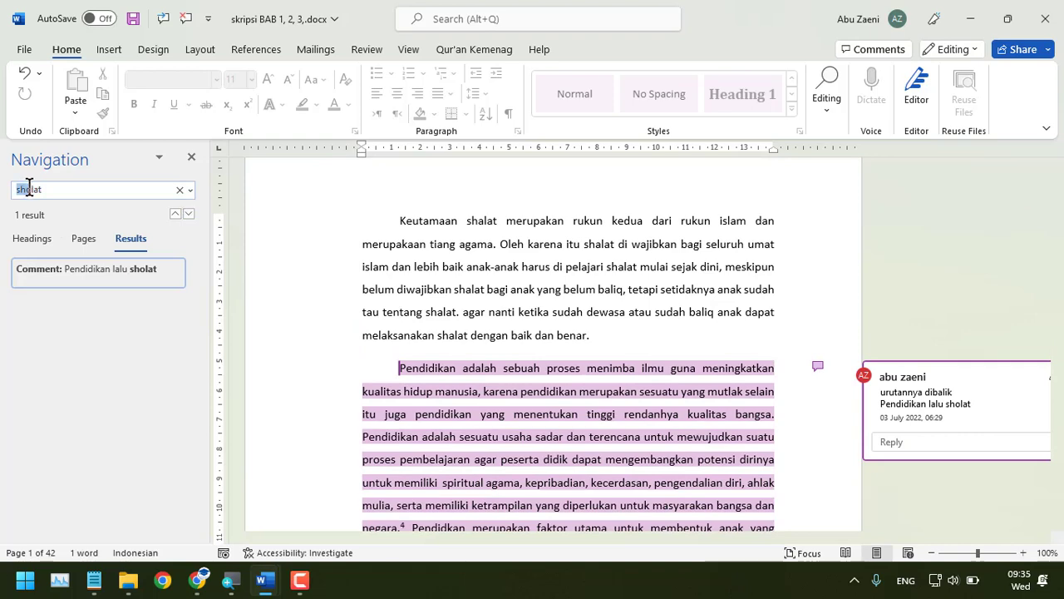
pyautogui.click(29, 189)
pyautogui.press('BackSpace')
pyautogui.write('a')
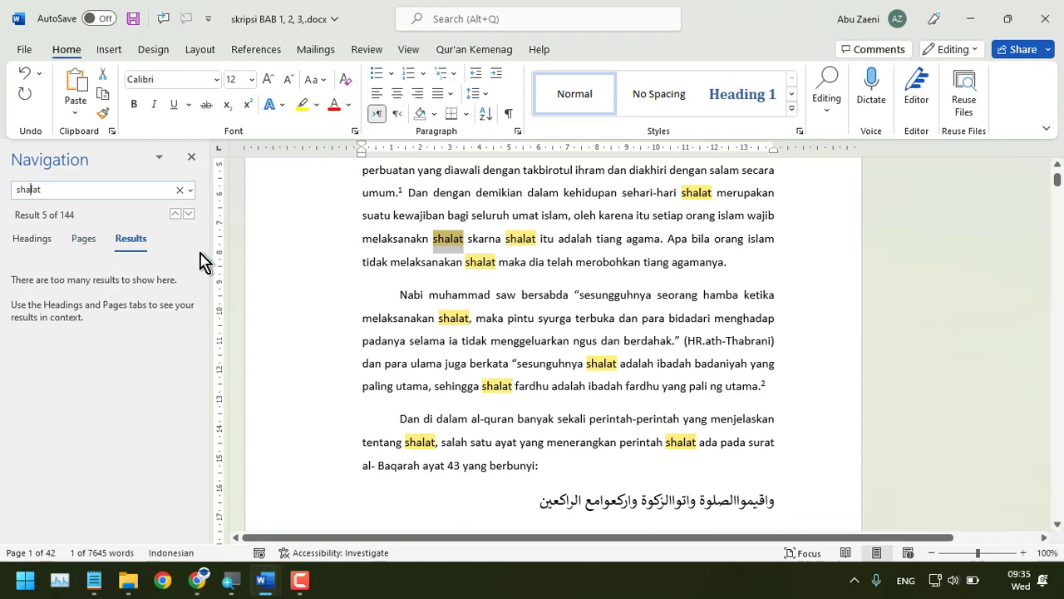
pyautogui.scroll(5, 553, 249)
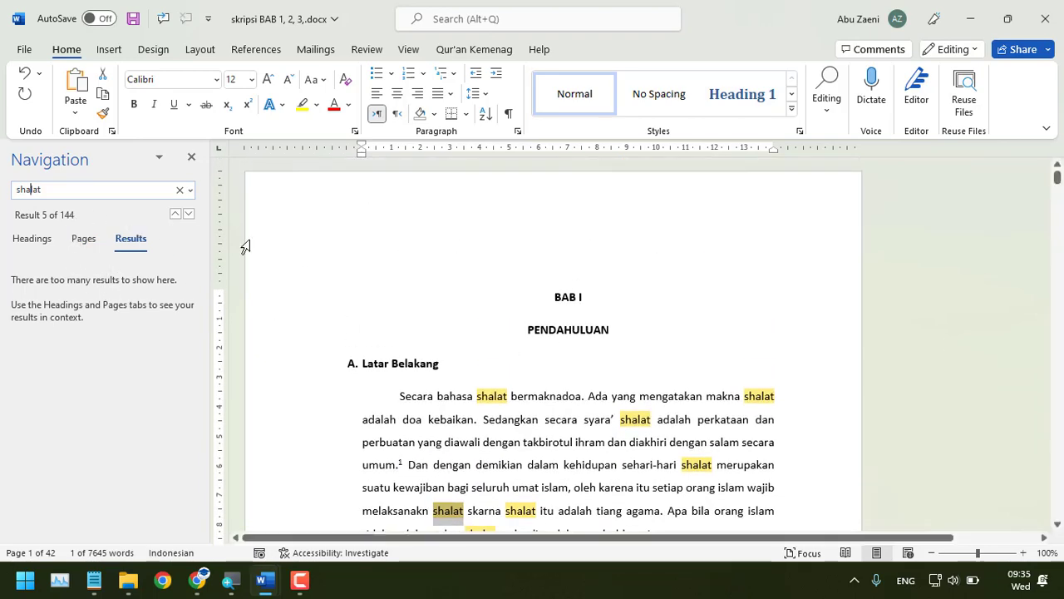
# Replace every occurrence of "shalat" in the document with "sholat", then close the Find and Replace dialog.
pyautogui.click(568, 398)
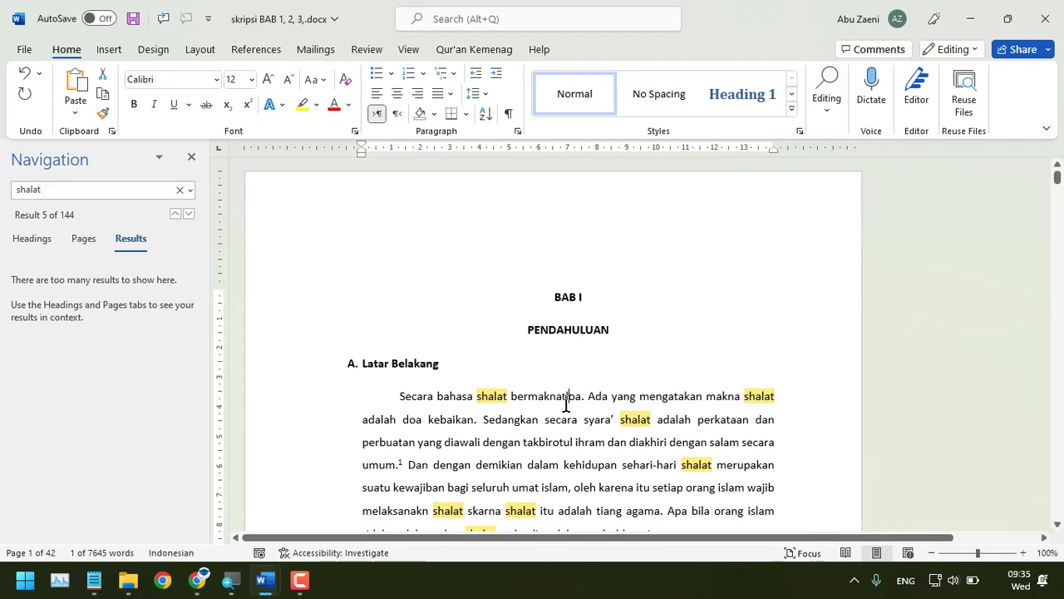
pyautogui.doubleClick(482, 397)
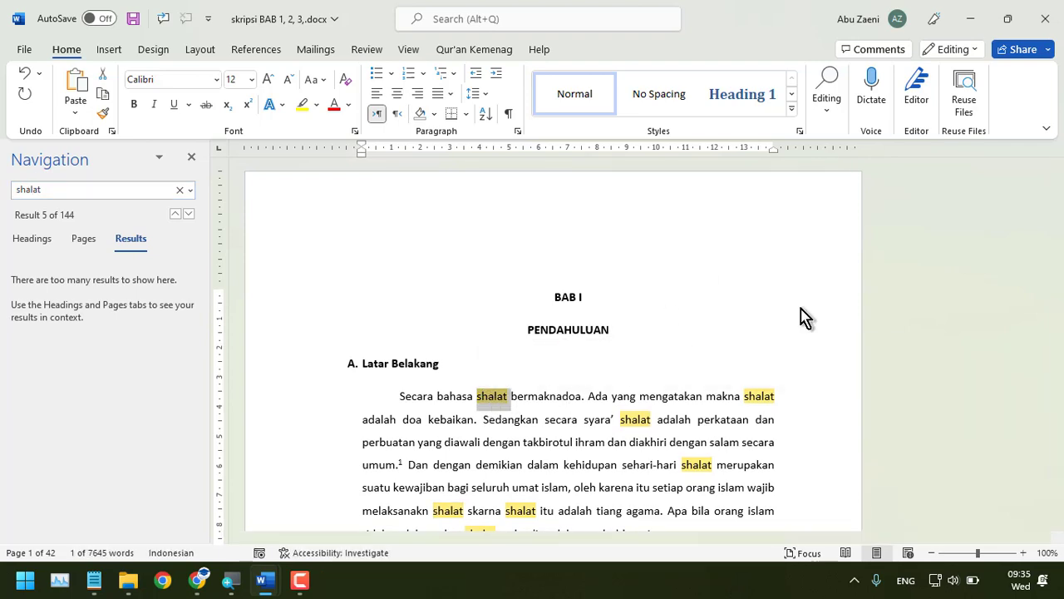
pyautogui.click(830, 107)
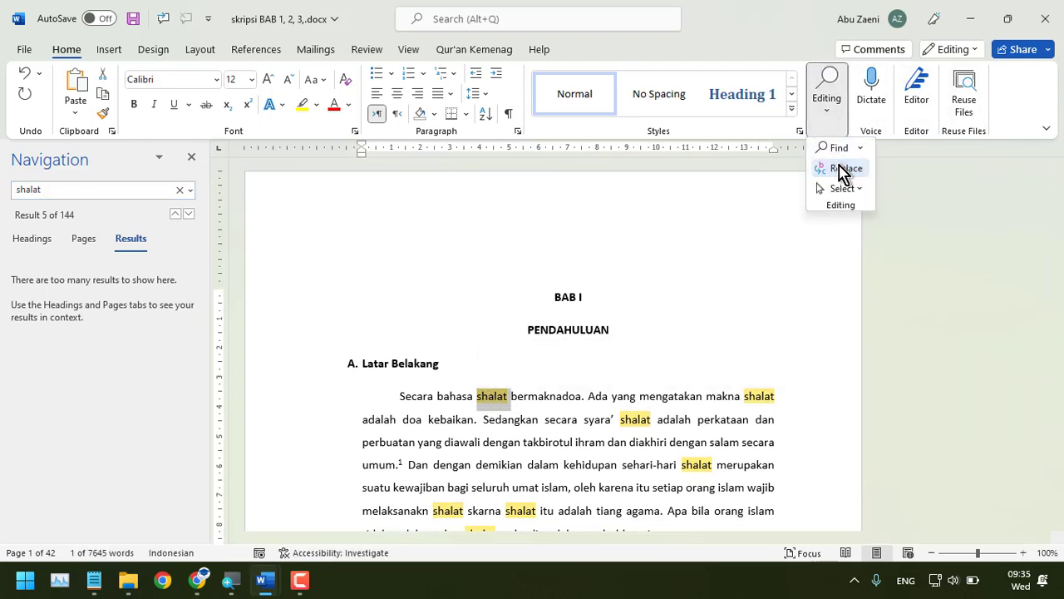
pyautogui.click(842, 166)
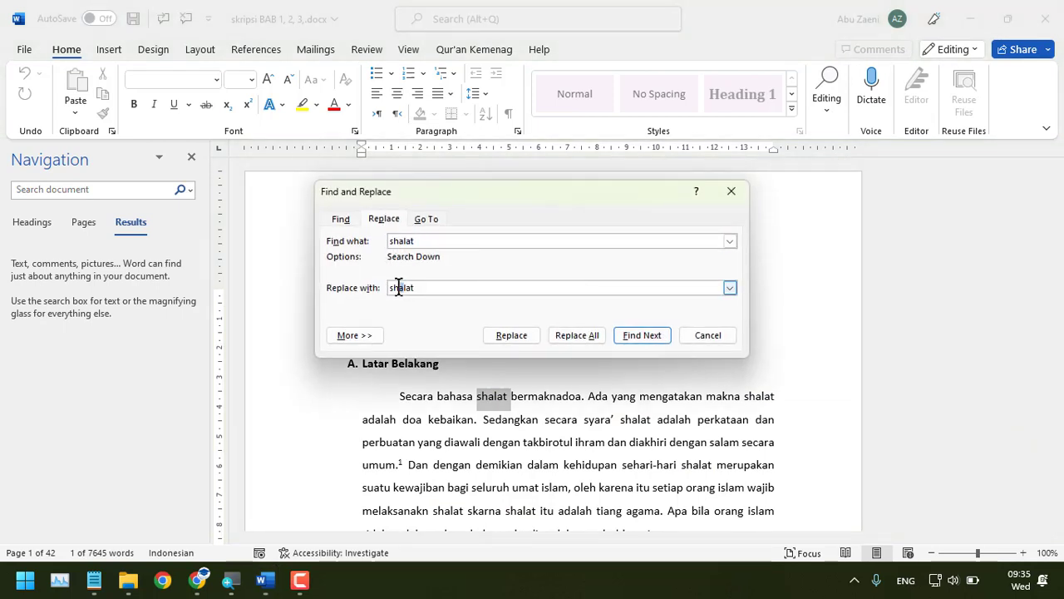
pyautogui.click(572, 338)
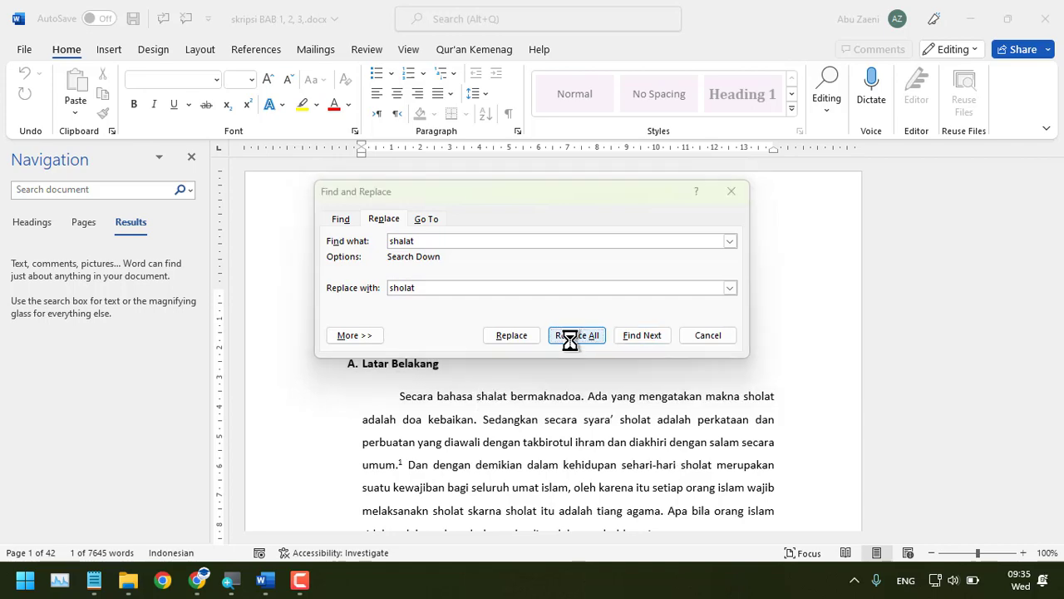
pyautogui.click(509, 337)
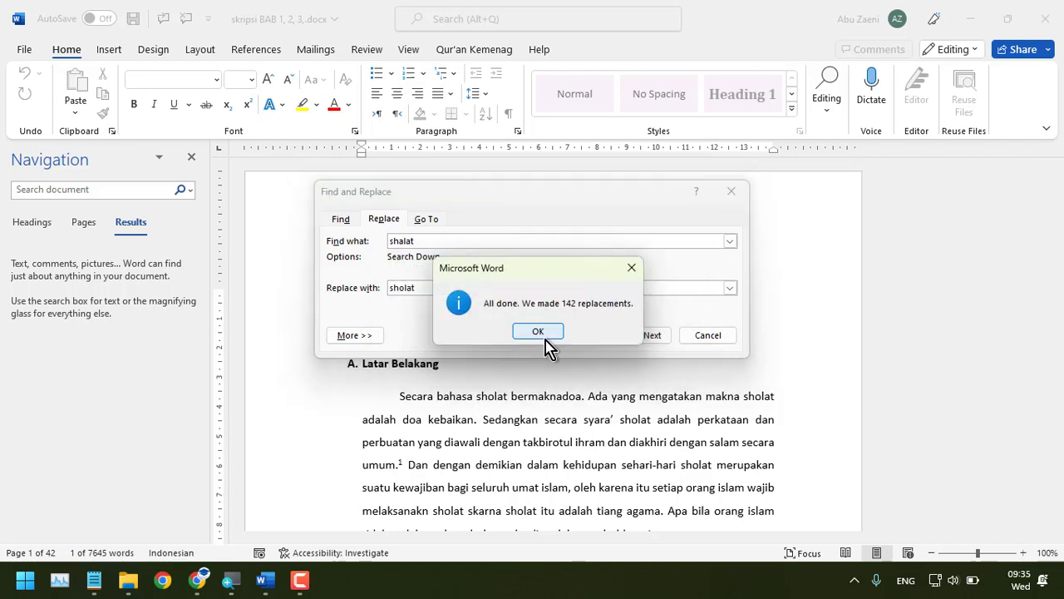
pyautogui.click(538, 331)
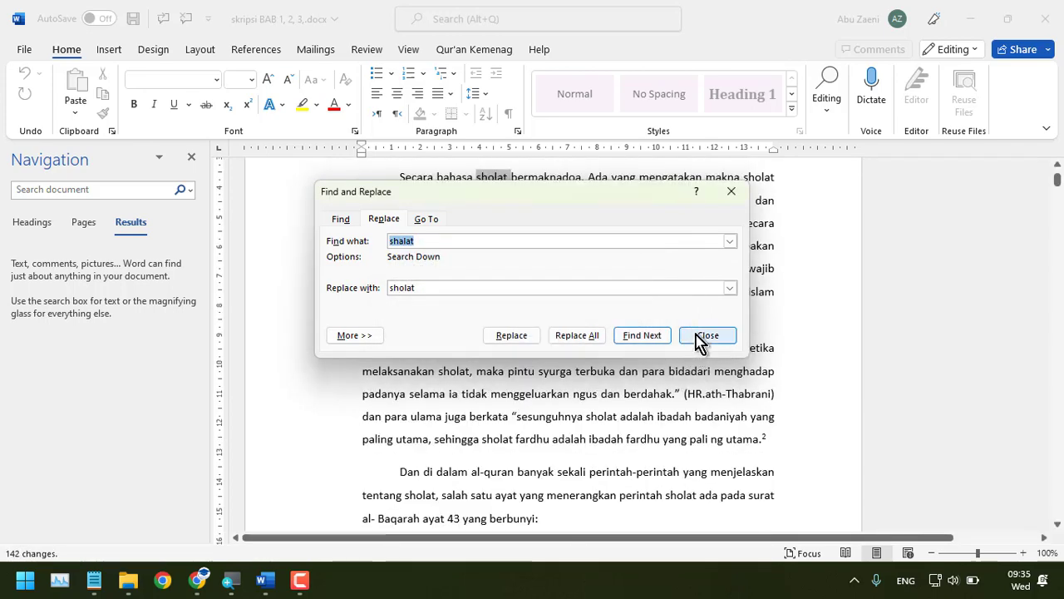
pyautogui.click(703, 340)
pyautogui.click(534, 316)
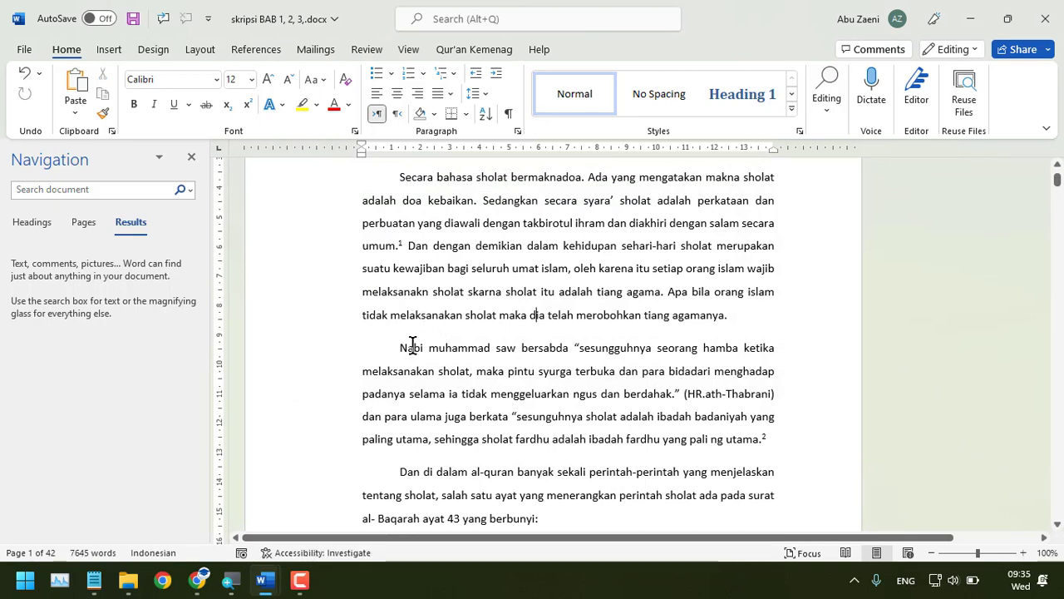
pyautogui.scroll(3, 552, 366)
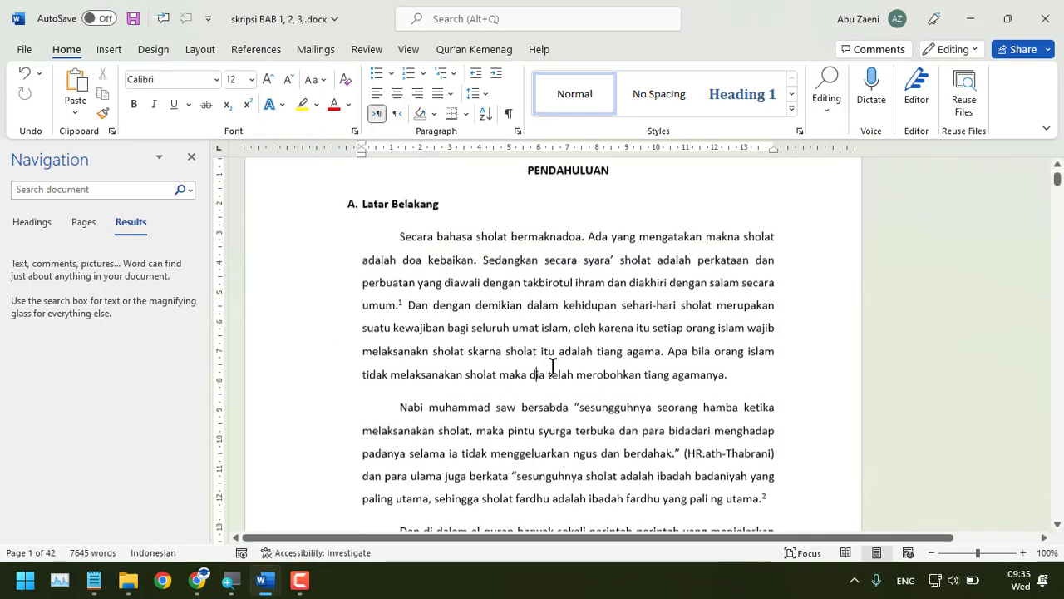
pyautogui.scroll(1, 552, 365)
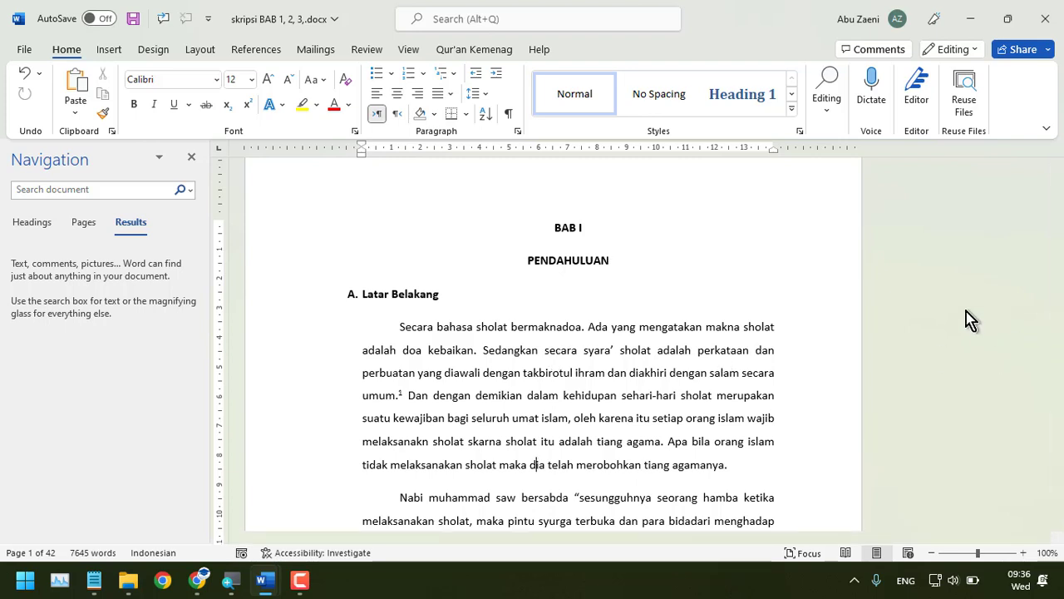
pyautogui.press('F10')
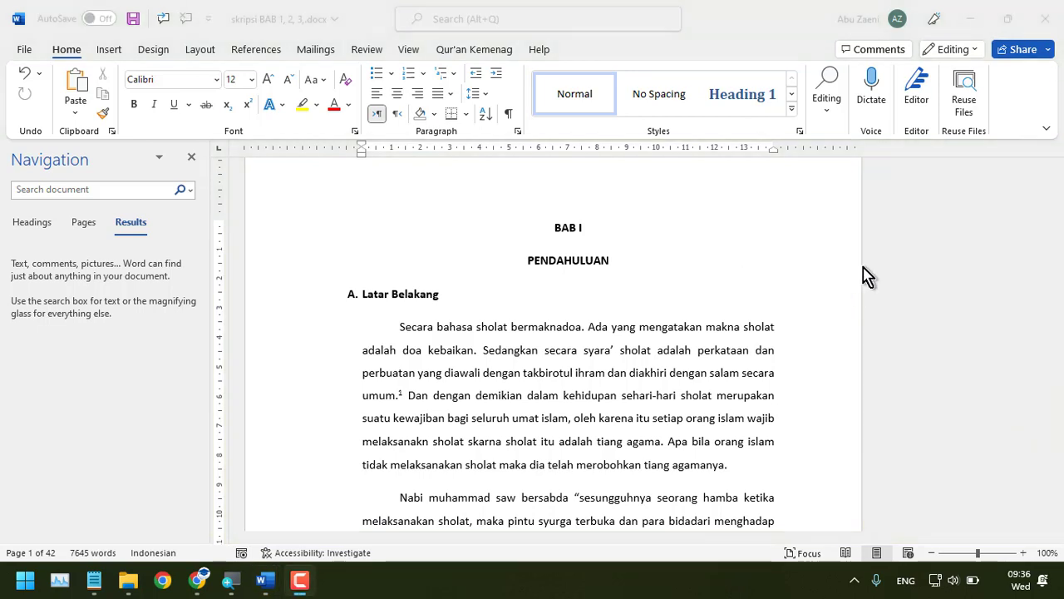